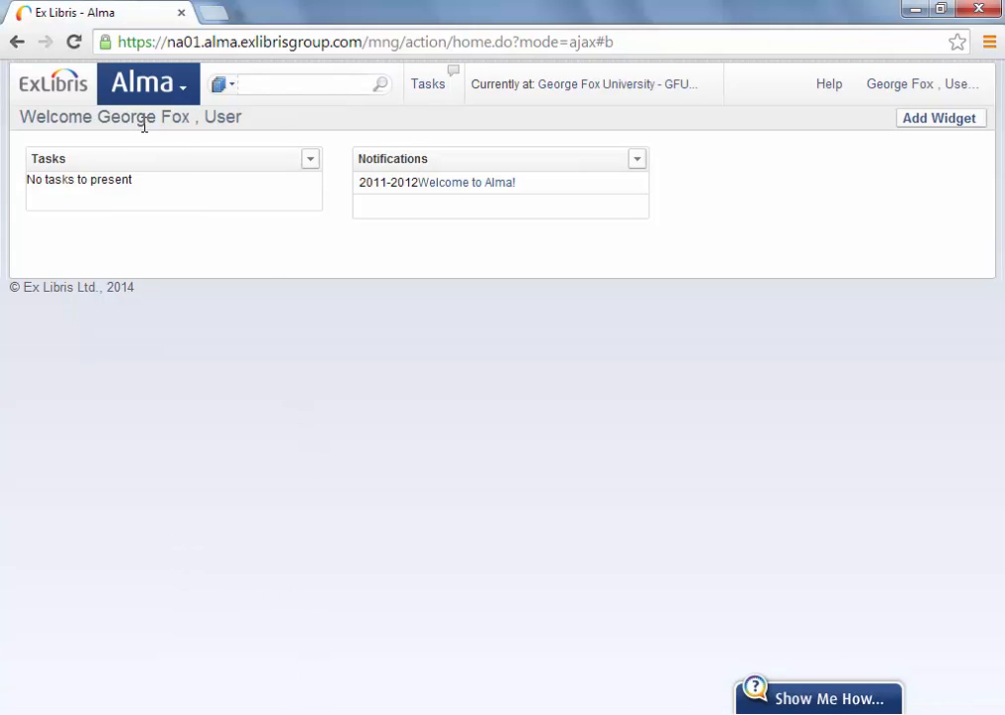
# Compare the borrowing and partner institution names across the two Alma sessions.
pyautogui.moveTo(97, 116); pyautogui.dragTo(190, 116)
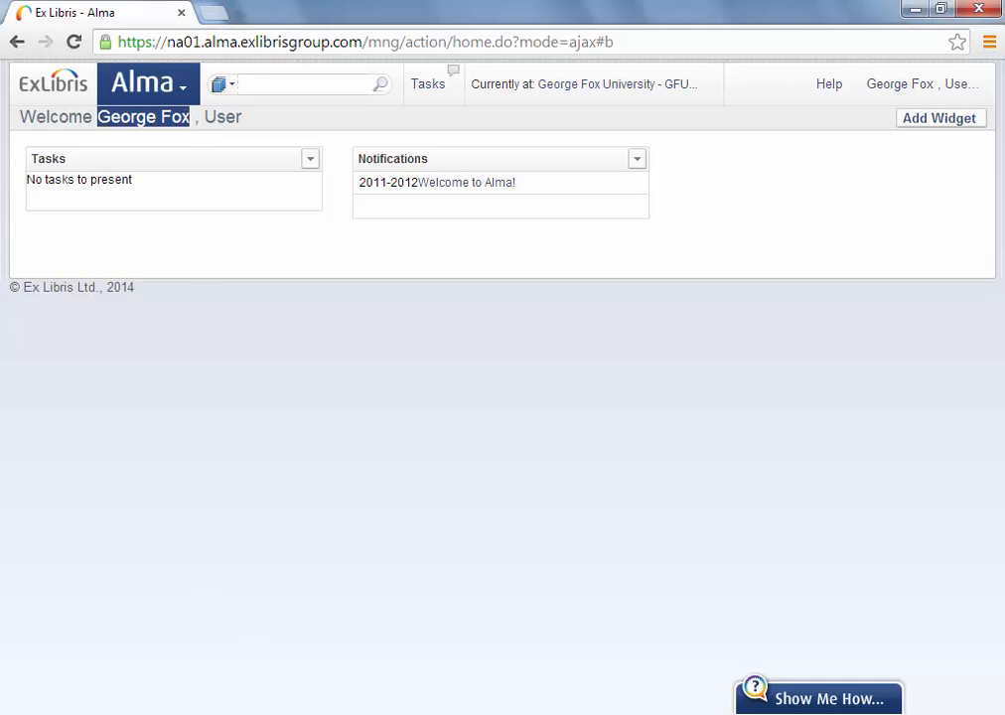
pyautogui.click(331, 714)
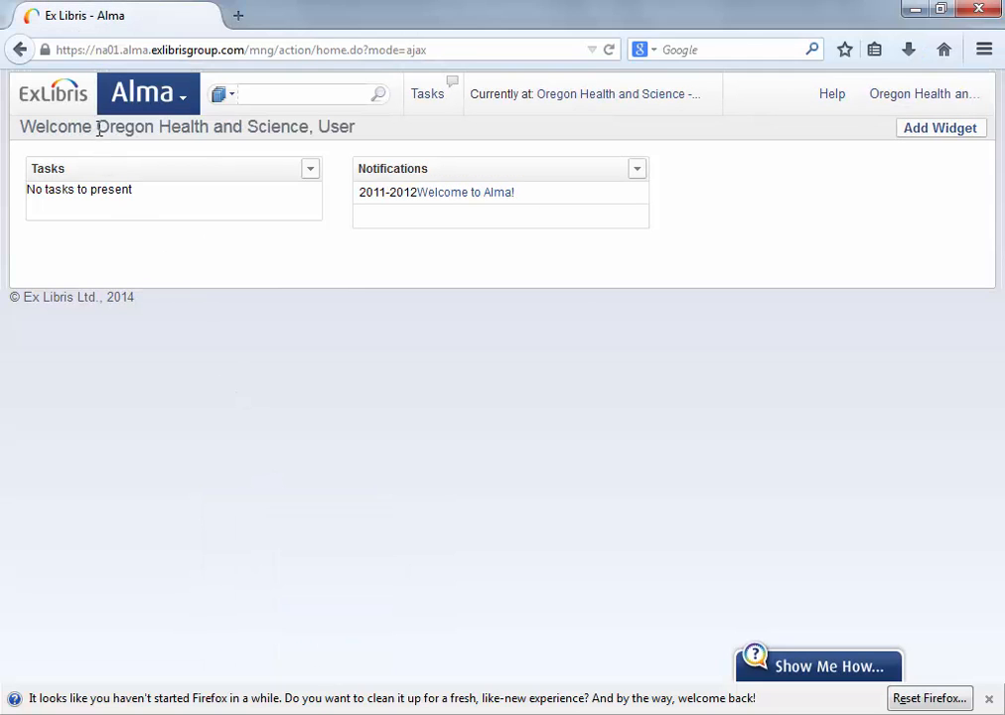
pyautogui.moveTo(99, 130); pyautogui.dragTo(223, 127)
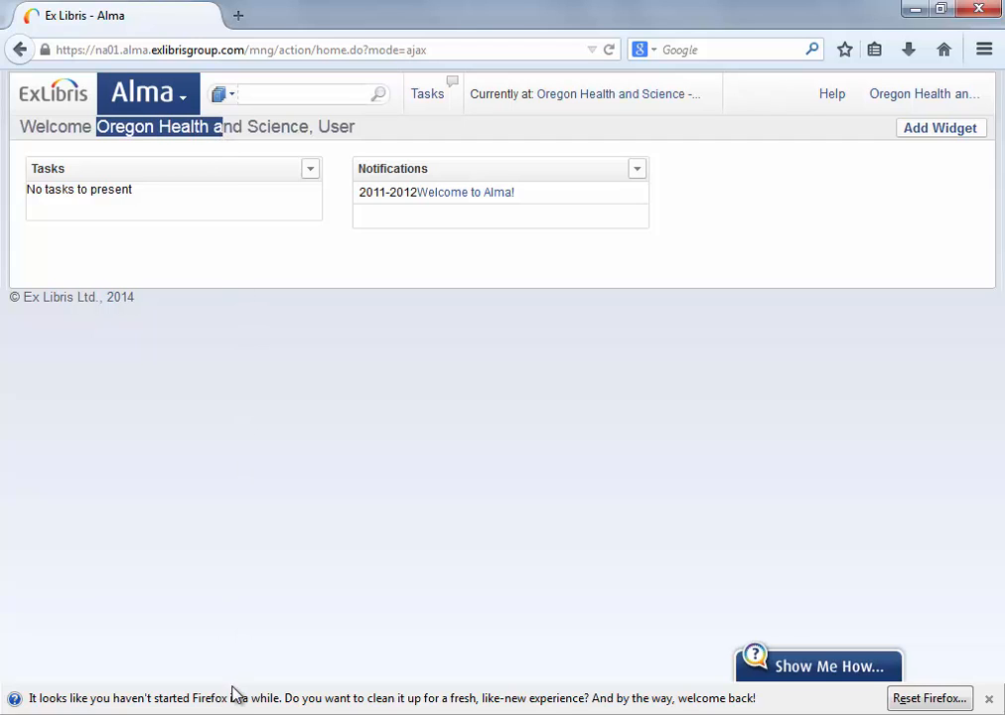
pyautogui.click(286, 714)
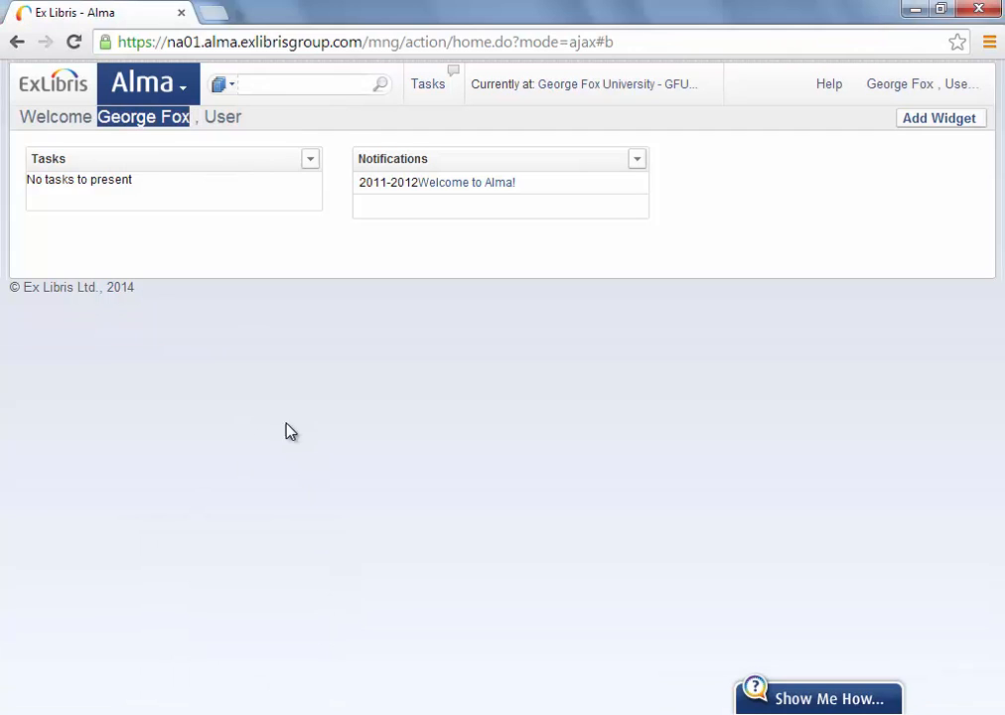
# Start a borrowing request from a catalogue search for 'arch of triumph' and select the first result.
pyautogui.click(183, 89)
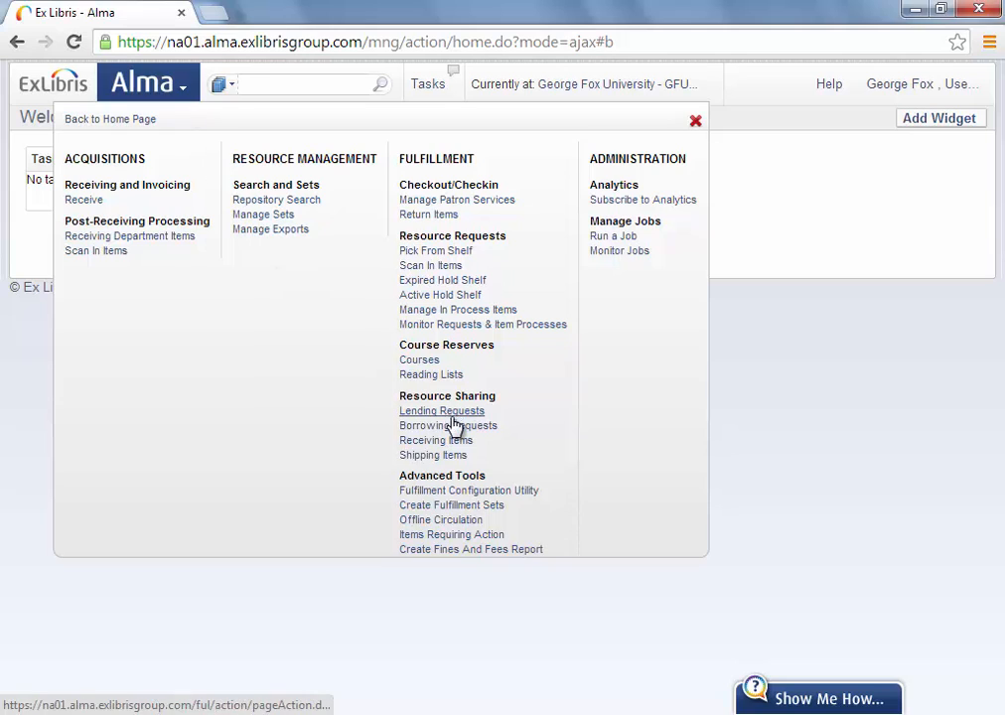
pyautogui.click(452, 426)
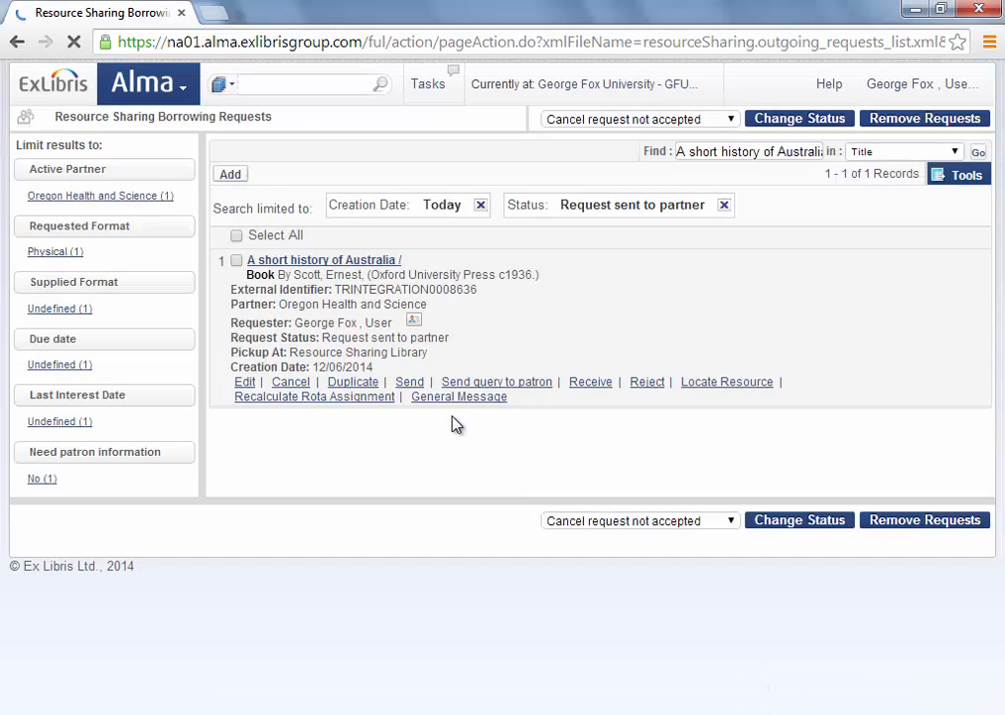
pyautogui.click(233, 177)
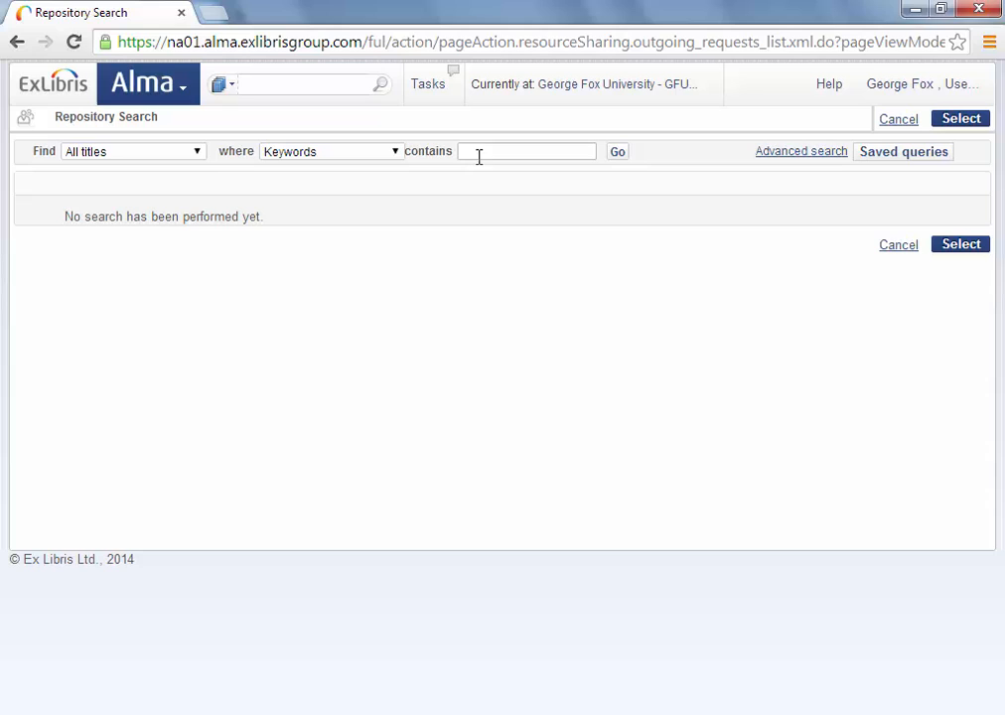
pyautogui.click(478, 156)
pyautogui.write('ar')
pyautogui.write('ch')
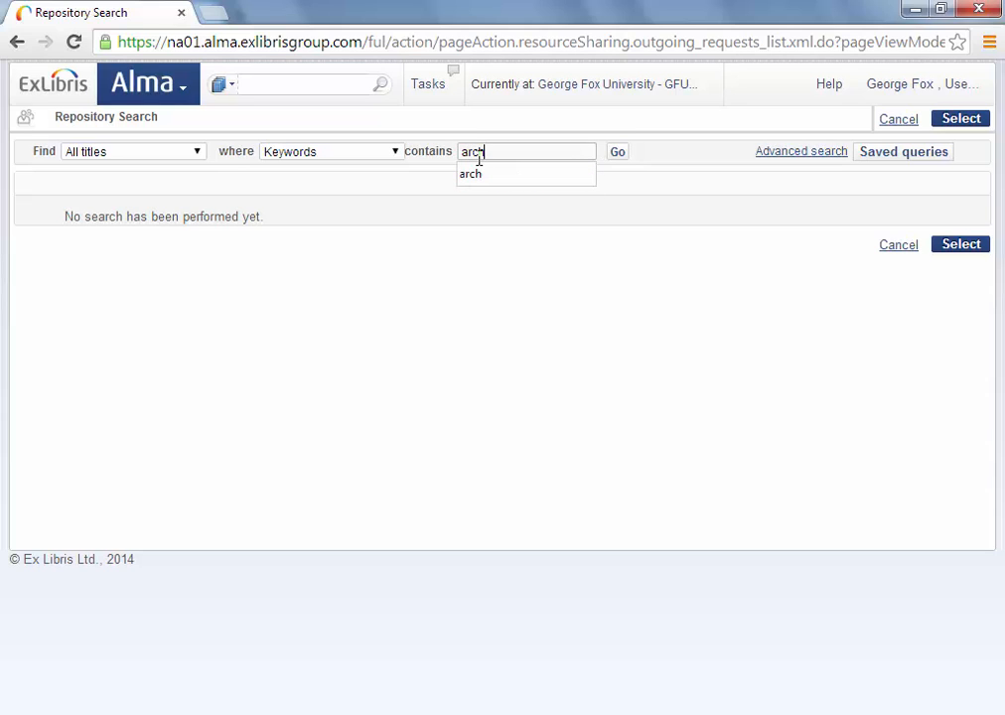
pyautogui.write(' c')
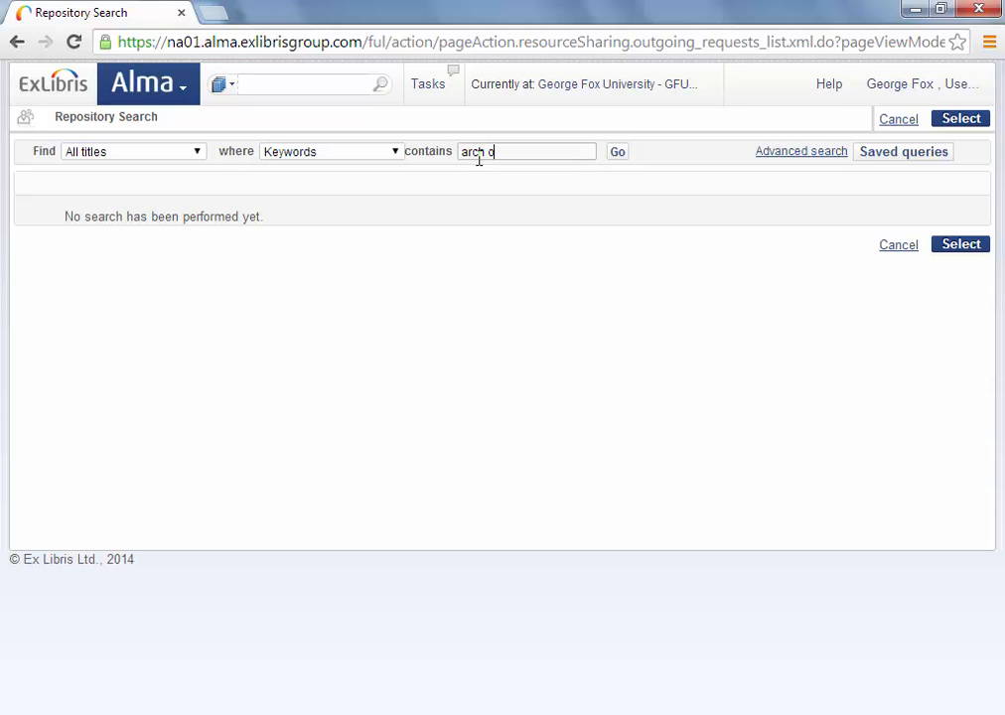
pyautogui.write('f triump')
pyautogui.write('h')
pyautogui.press('Return')
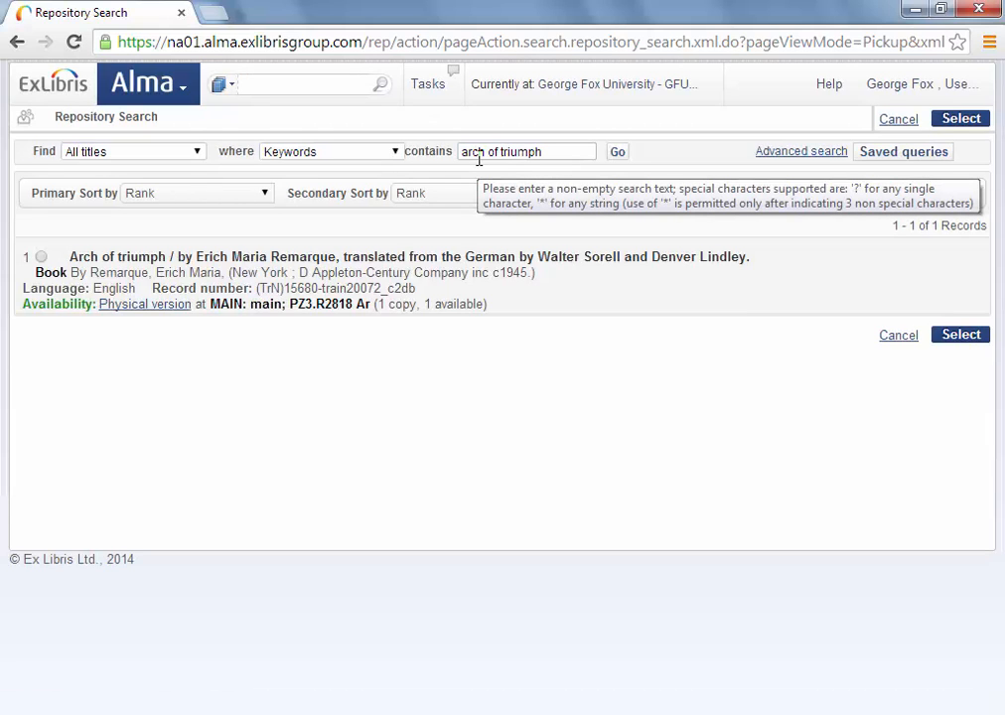
pyautogui.click(40, 256)
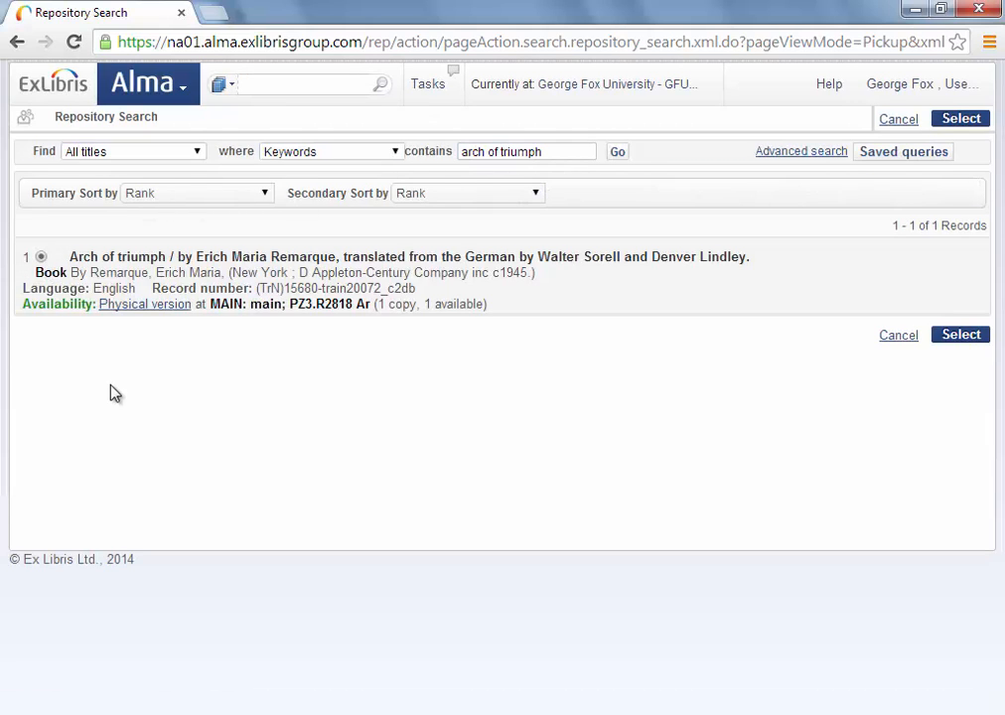
pyautogui.click(958, 337)
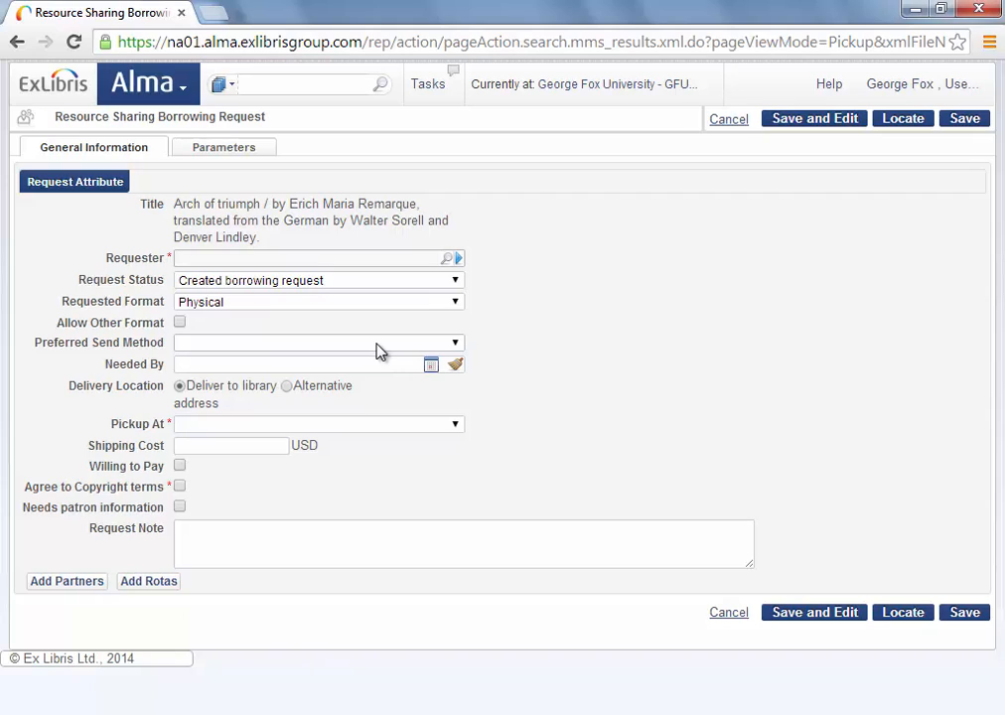
# Enter the staff requester, set pickup to Resource Sharing Library, agree to copyright, and save.
pyautogui.write('gfu_user')
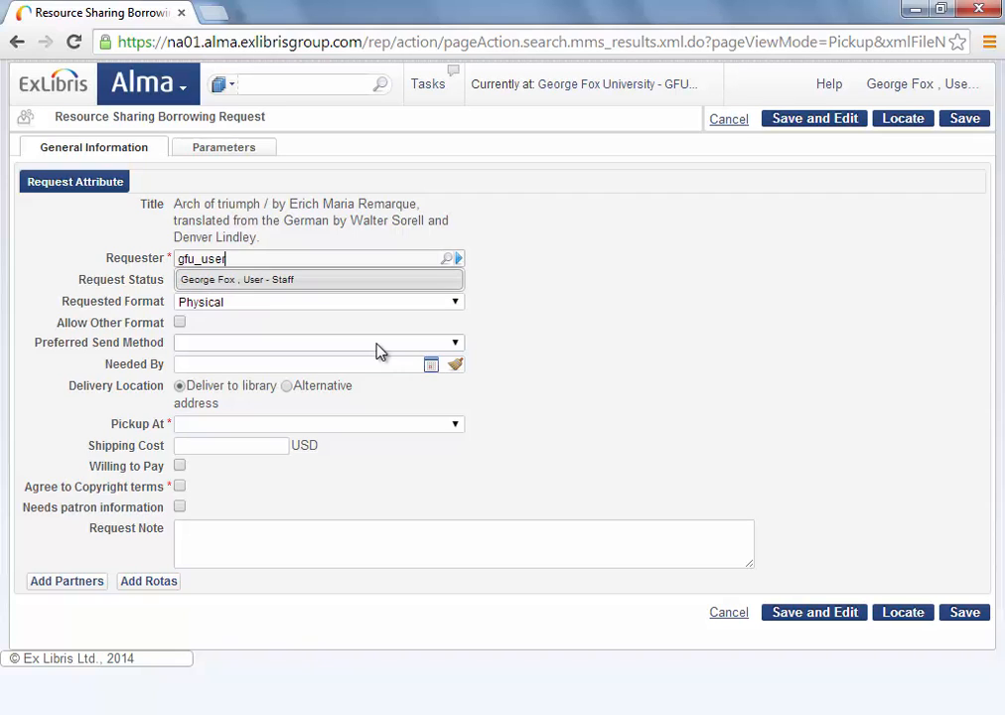
pyautogui.press('Return')
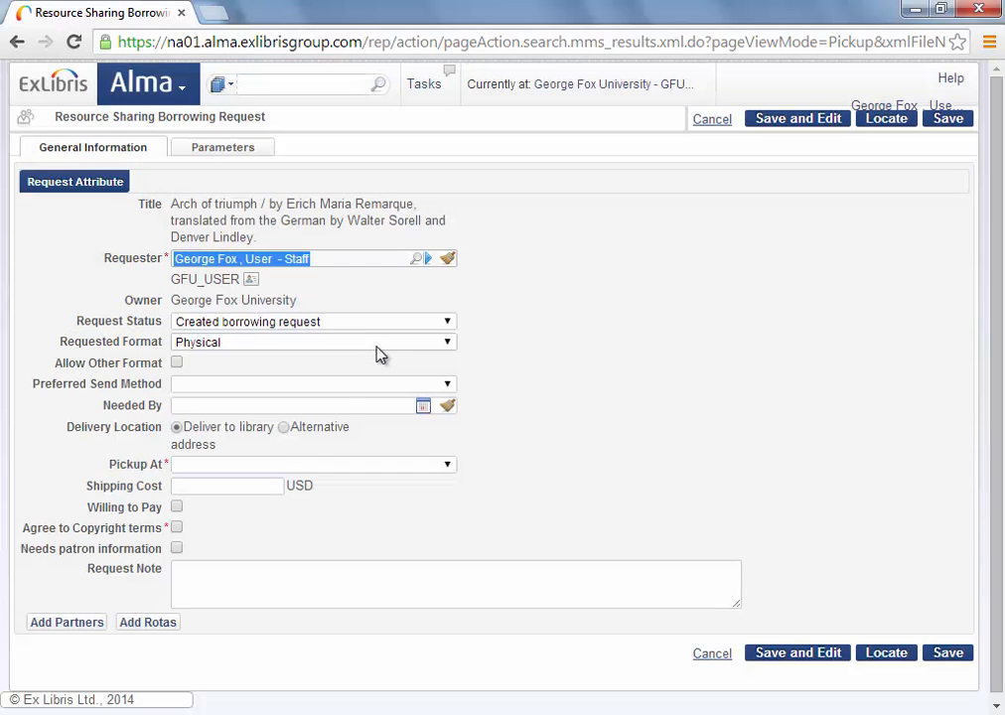
pyautogui.click(311, 469)
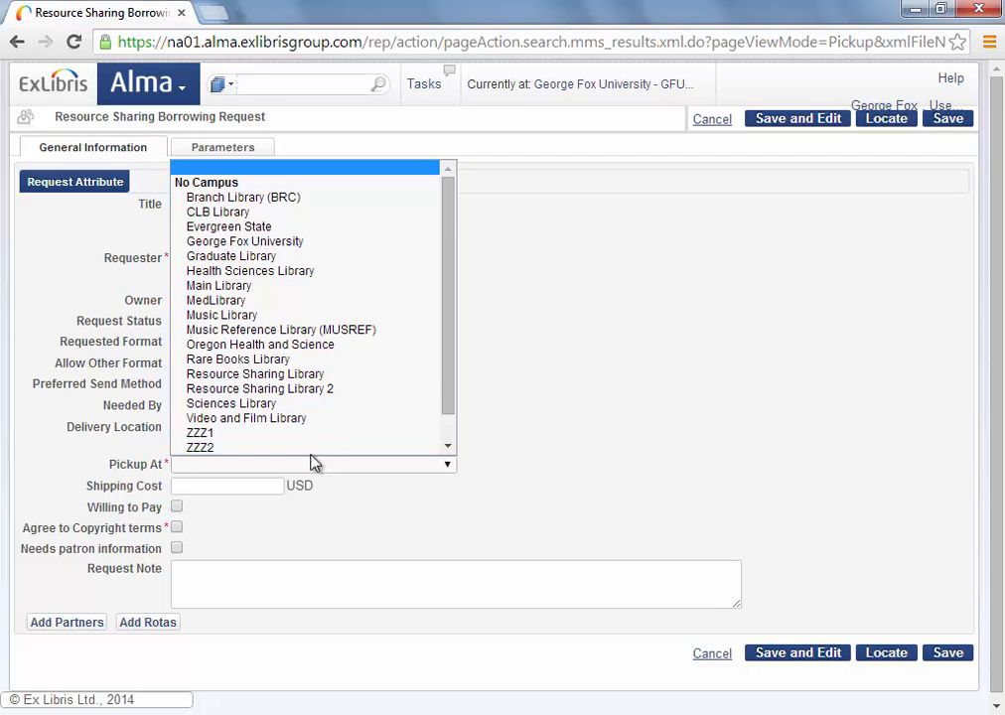
pyautogui.click(266, 378)
pyautogui.click(178, 527)
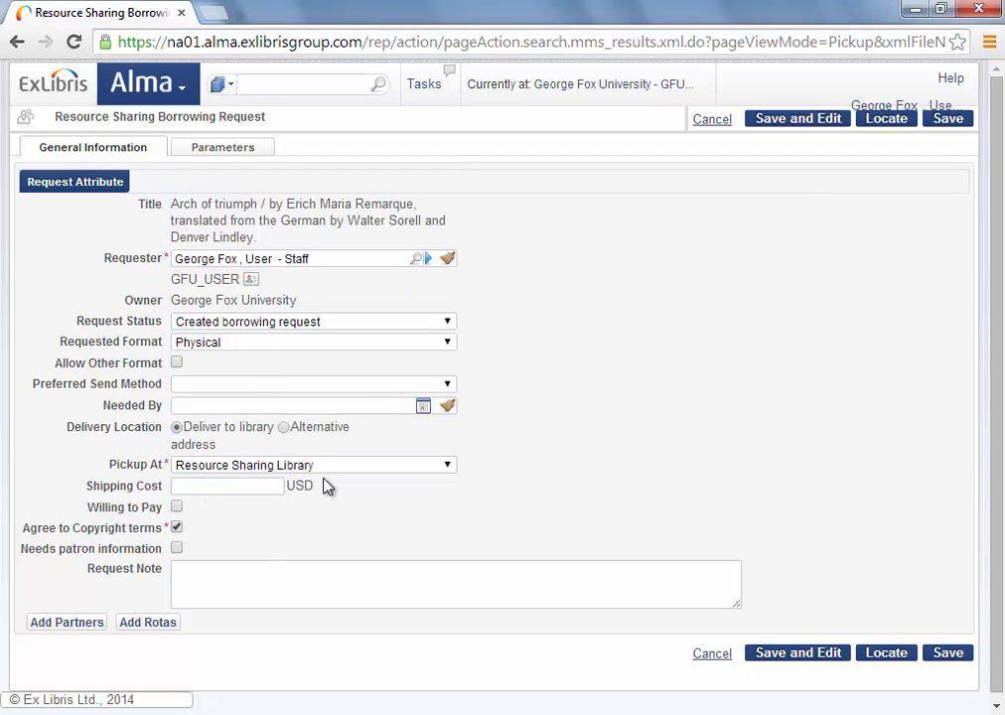
pyautogui.click(960, 655)
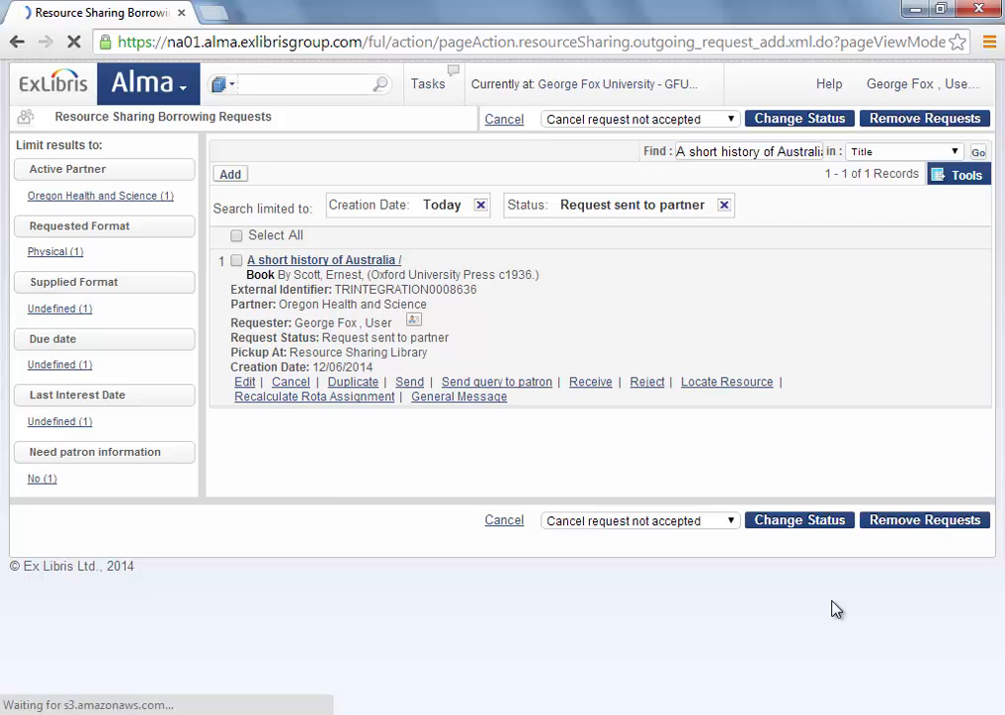
# Drop the status and Today filters and find 'arch of triumph', showing Locate in process.
pyautogui.click(723, 205)
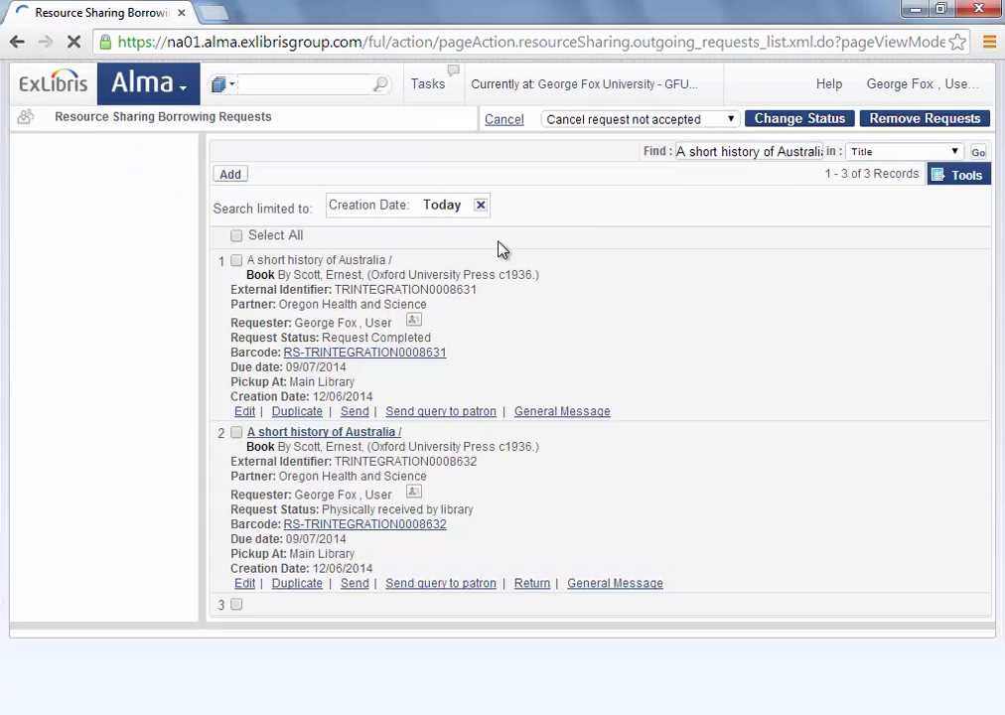
pyautogui.click(480, 205)
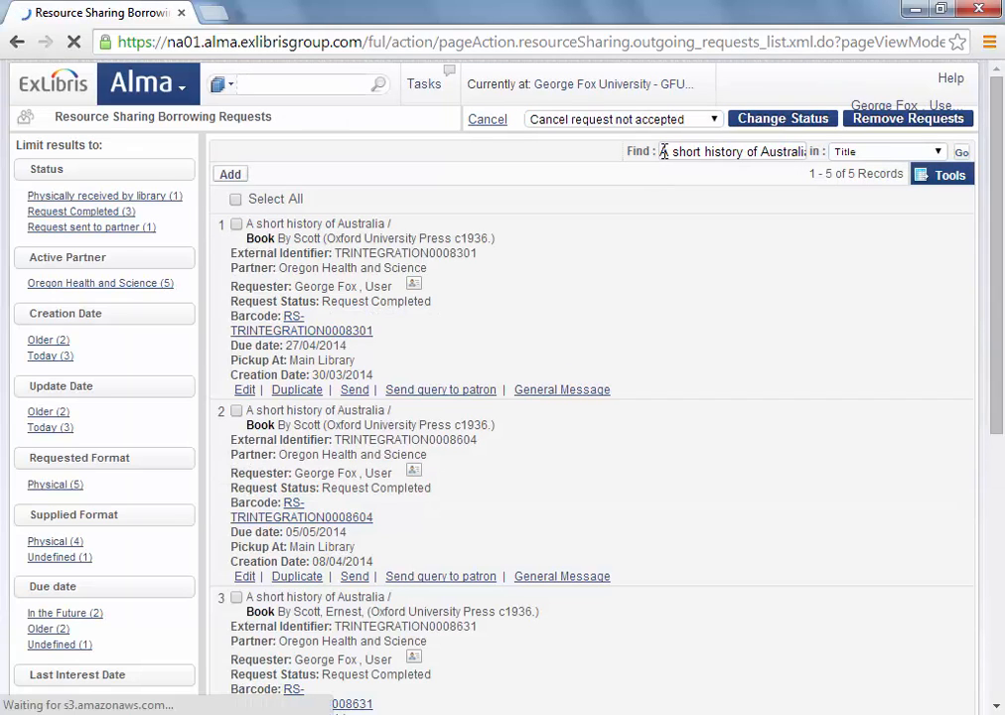
pyautogui.moveTo(666, 152); pyautogui.dragTo(823, 152)
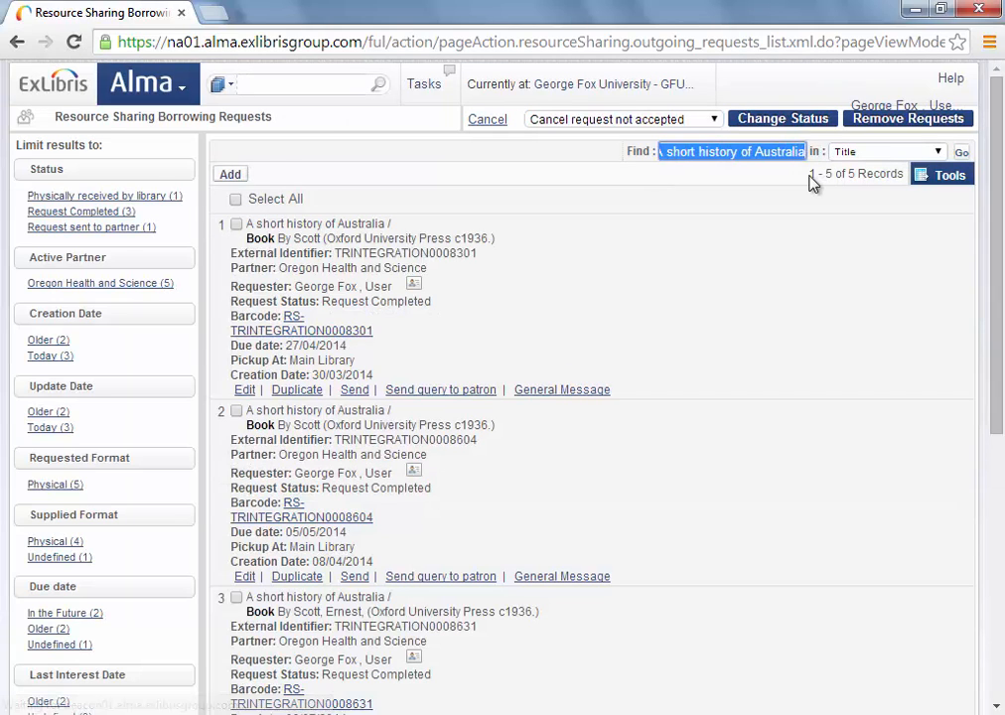
pyautogui.write('arch of triu')
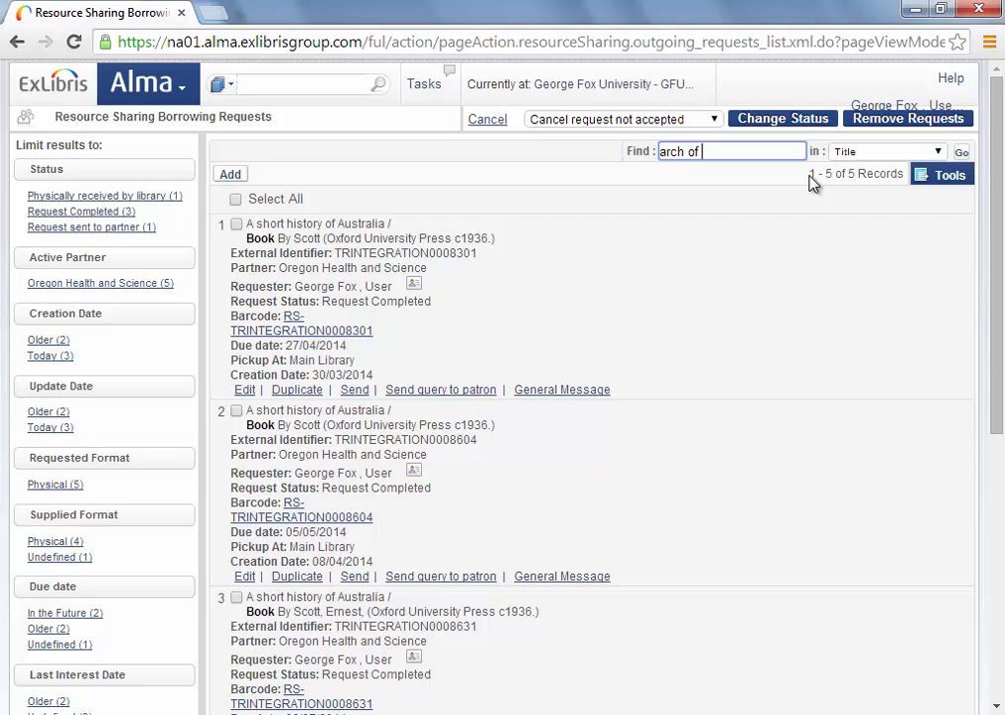
pyautogui.write('mph')
pyautogui.press('Return')
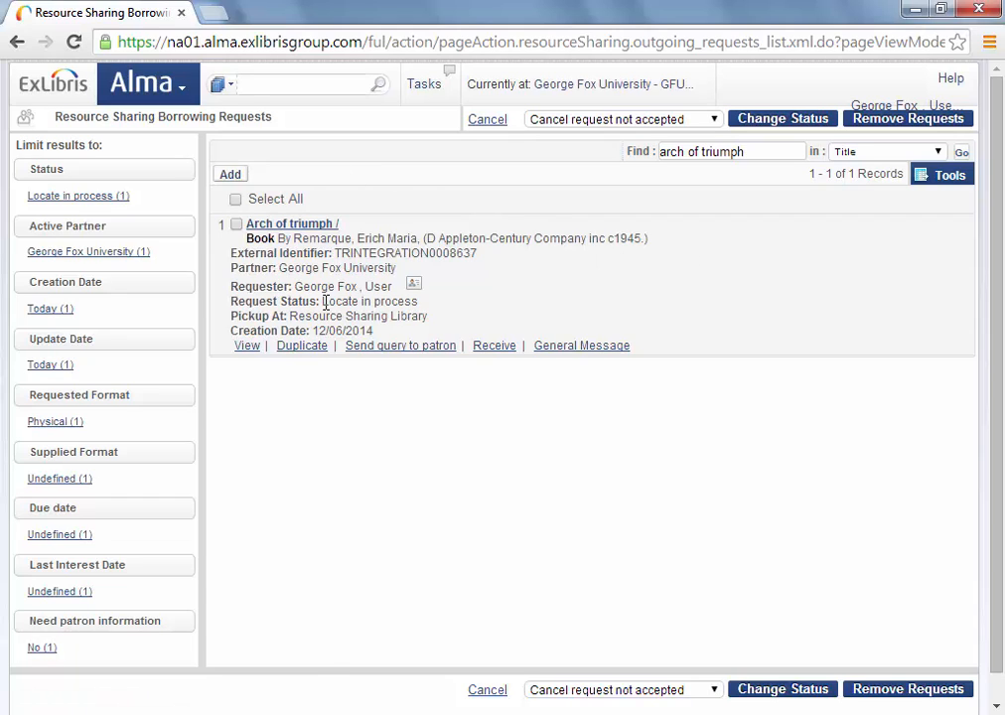
pyautogui.moveTo(323, 300); pyautogui.dragTo(430, 309)
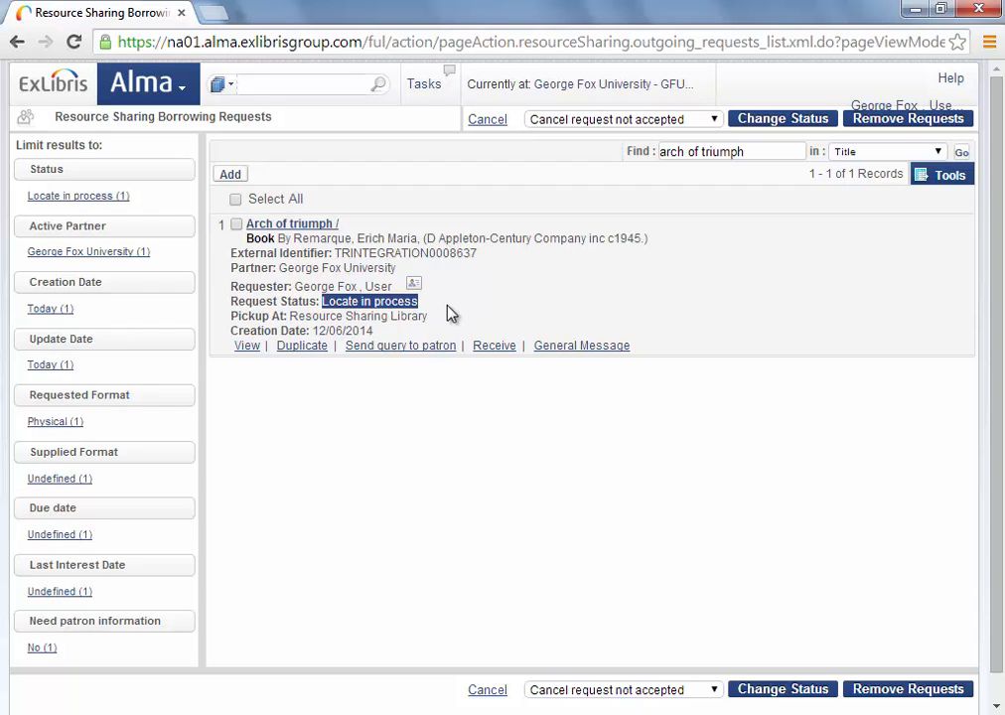
# Refresh to confirm Request sent to partner with Oregon Health and Science, then switch to the lender's session.
pyautogui.click(961, 151)
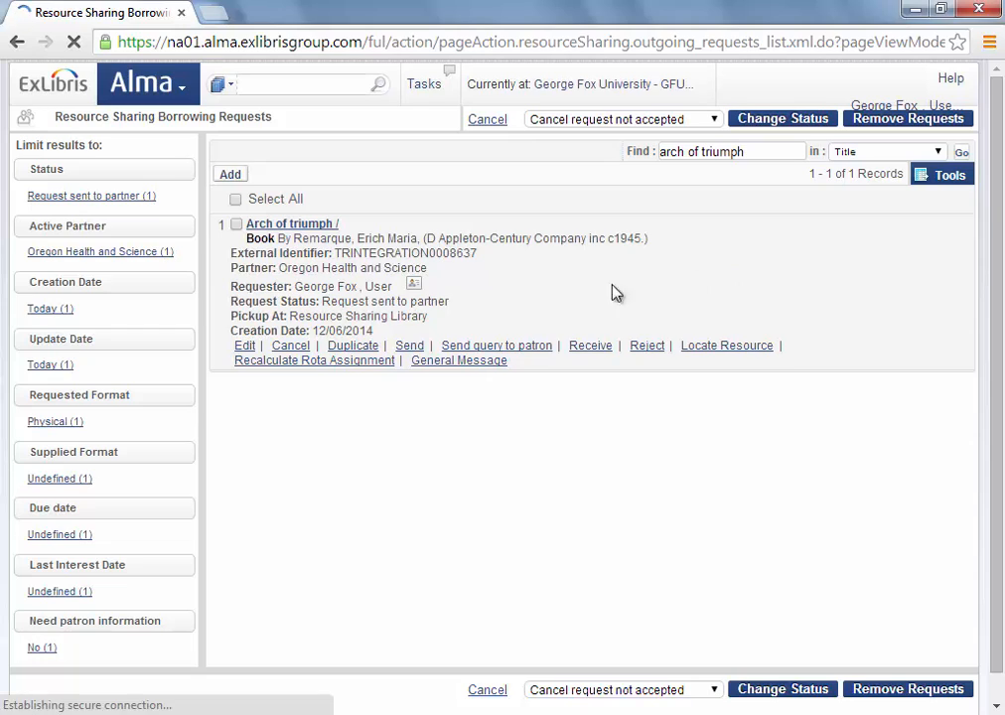
pyautogui.moveTo(323, 301); pyautogui.dragTo(458, 311)
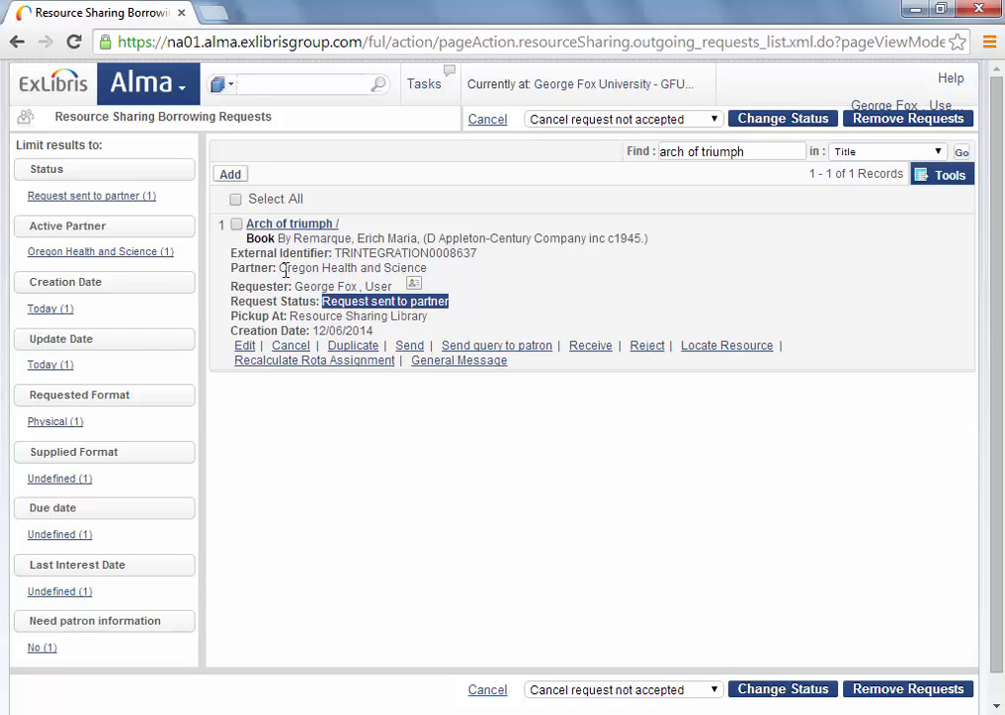
pyautogui.moveTo(279, 269); pyautogui.dragTo(433, 279)
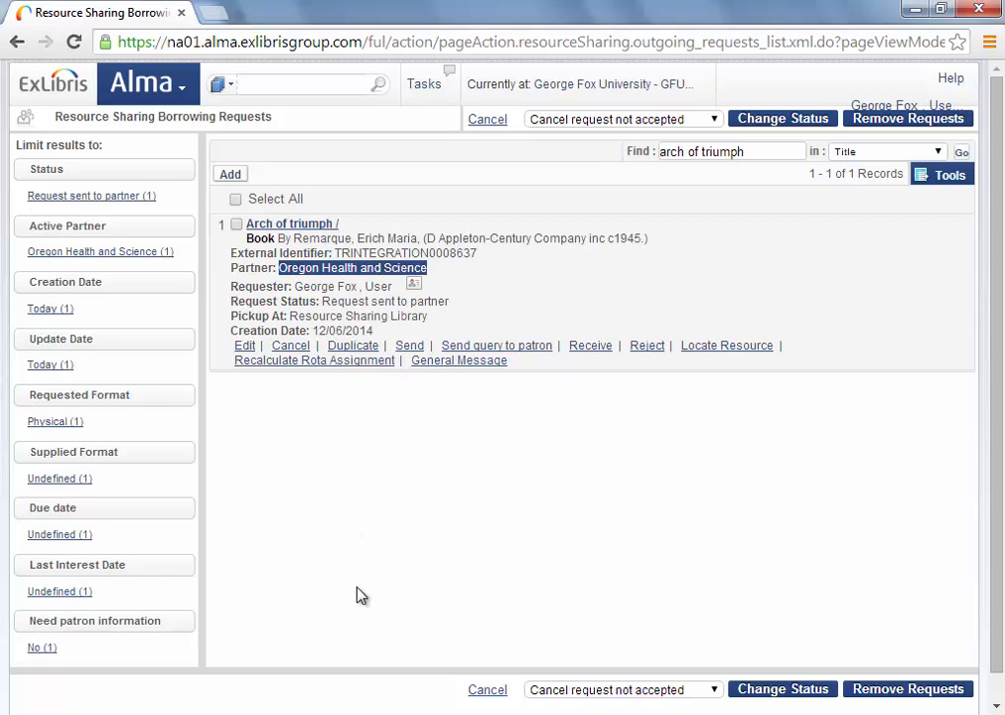
pyautogui.click(369, 713)
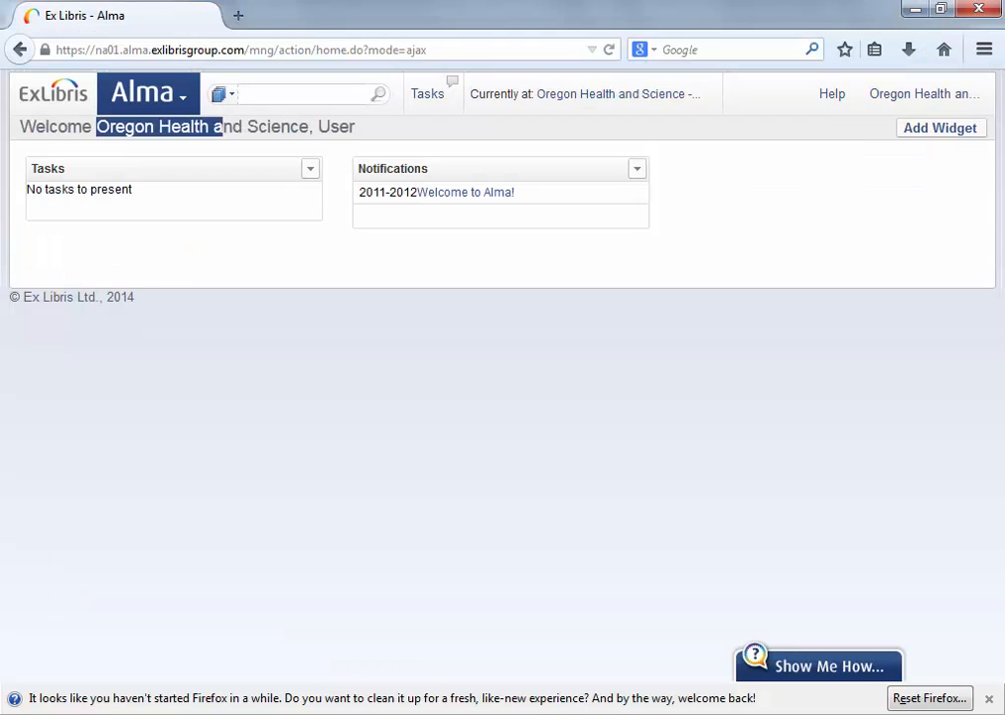
# List the unassigned lending requests and select Arch of triumph's external identifier.
pyautogui.click(128, 127)
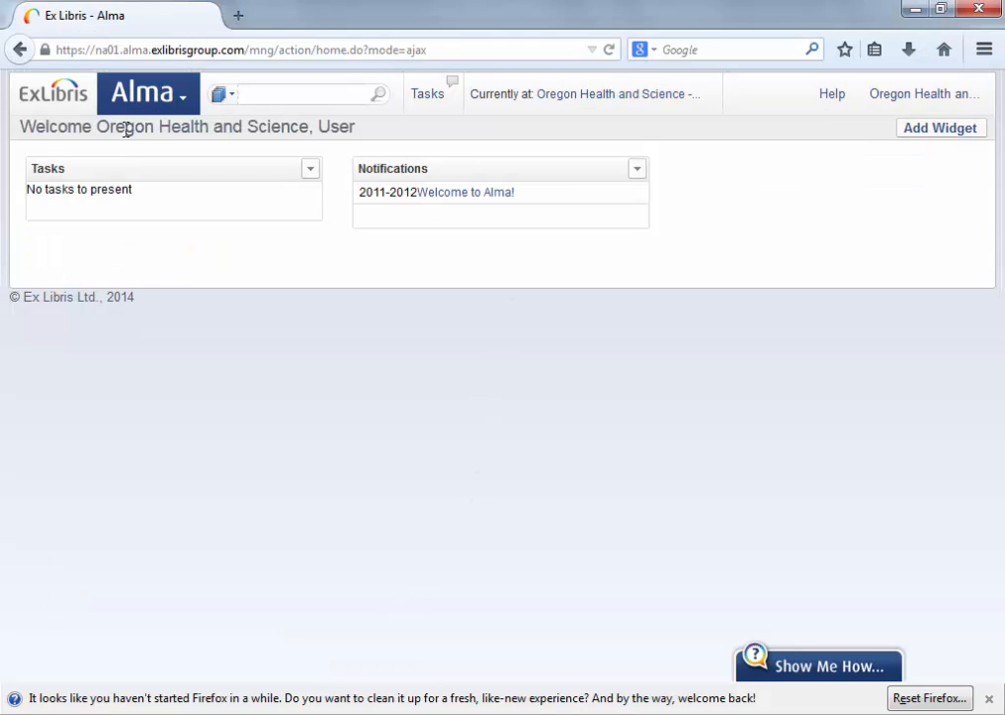
pyautogui.click(186, 106)
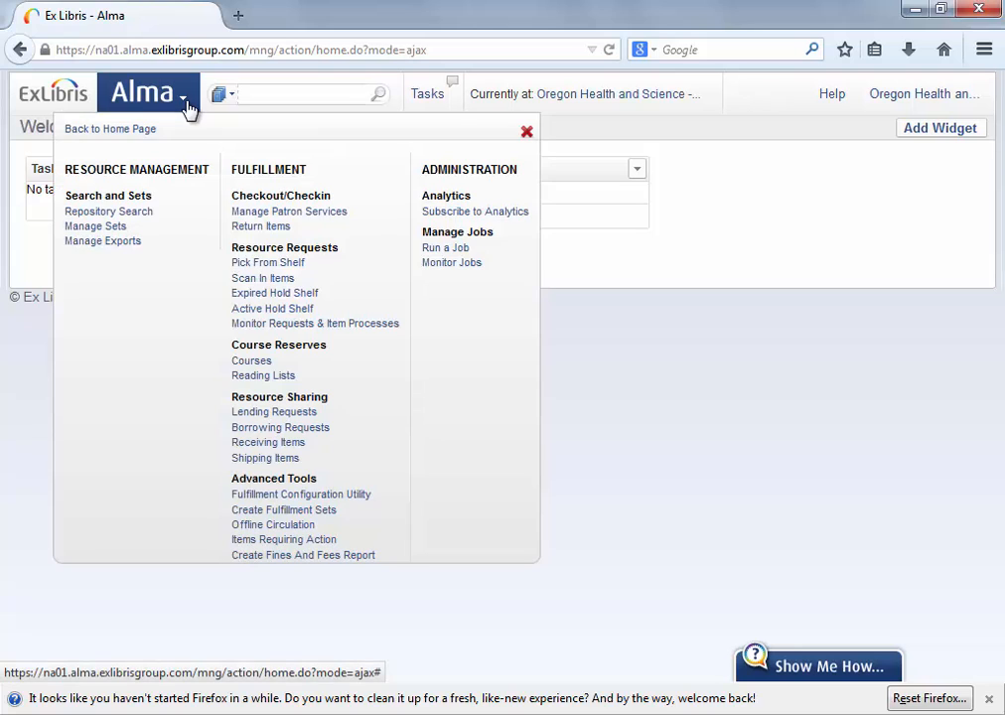
pyautogui.click(289, 413)
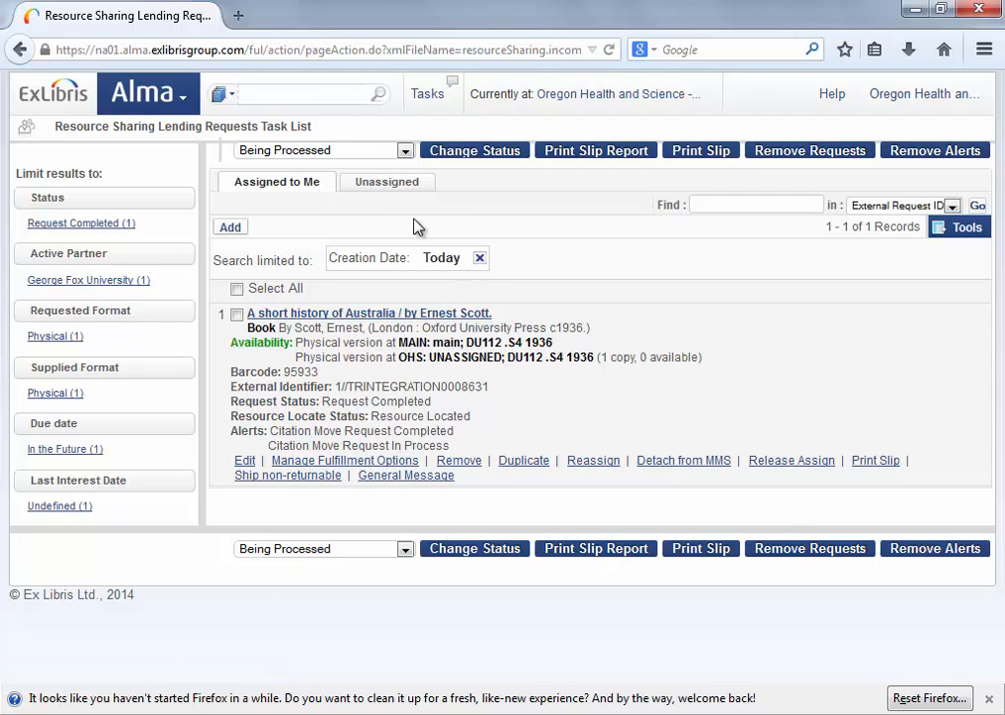
pyautogui.click(386, 188)
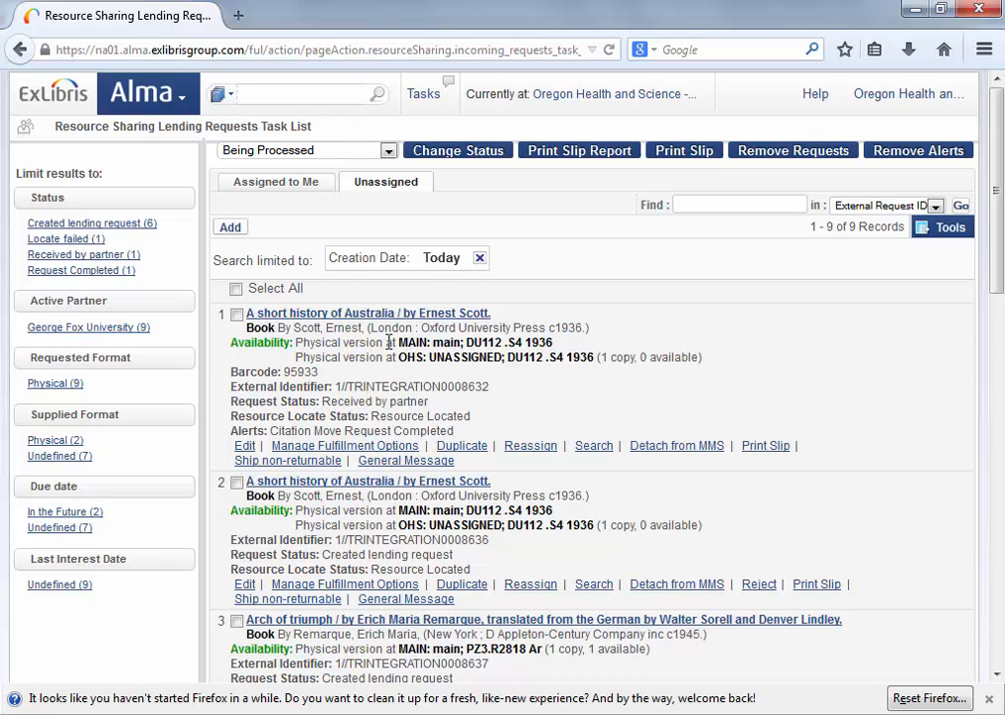
pyautogui.scroll(-1, 420, 389)
pyautogui.scroll(-4, 420, 389)
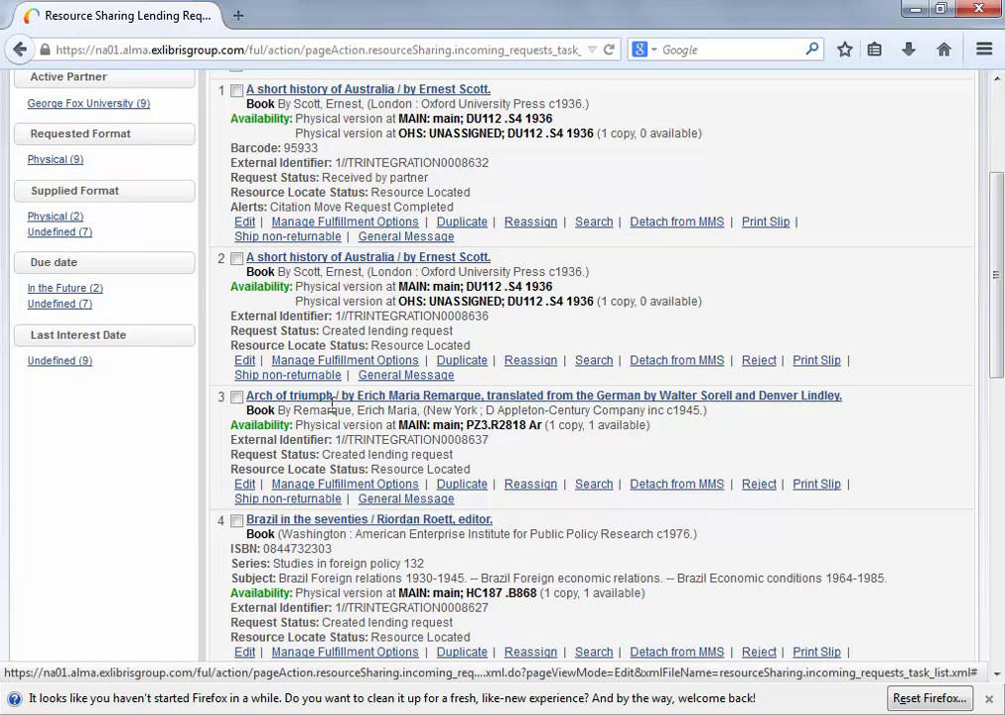
pyautogui.moveTo(336, 439); pyautogui.dragTo(489, 443)
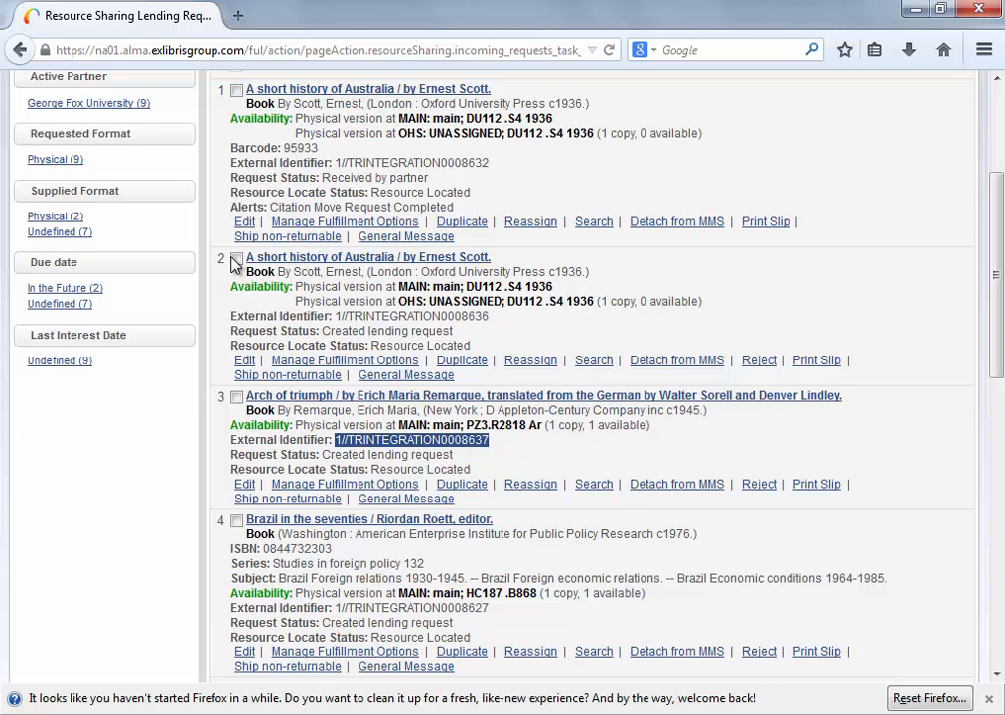
pyautogui.scroll(4, 635, 249)
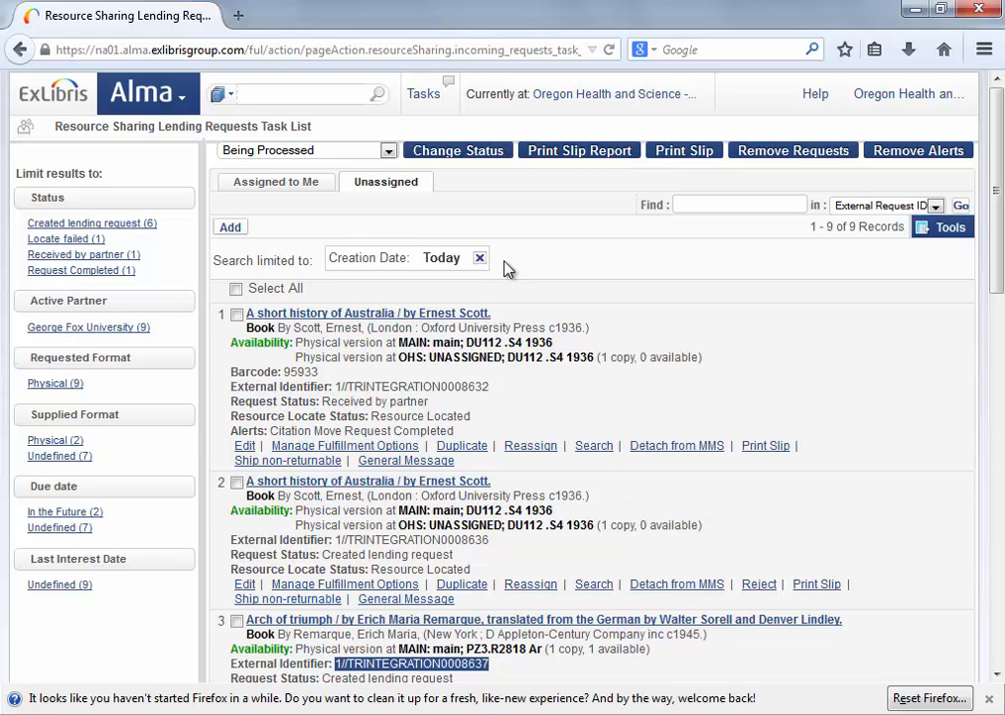
pyautogui.scroll(-8, 526, 348)
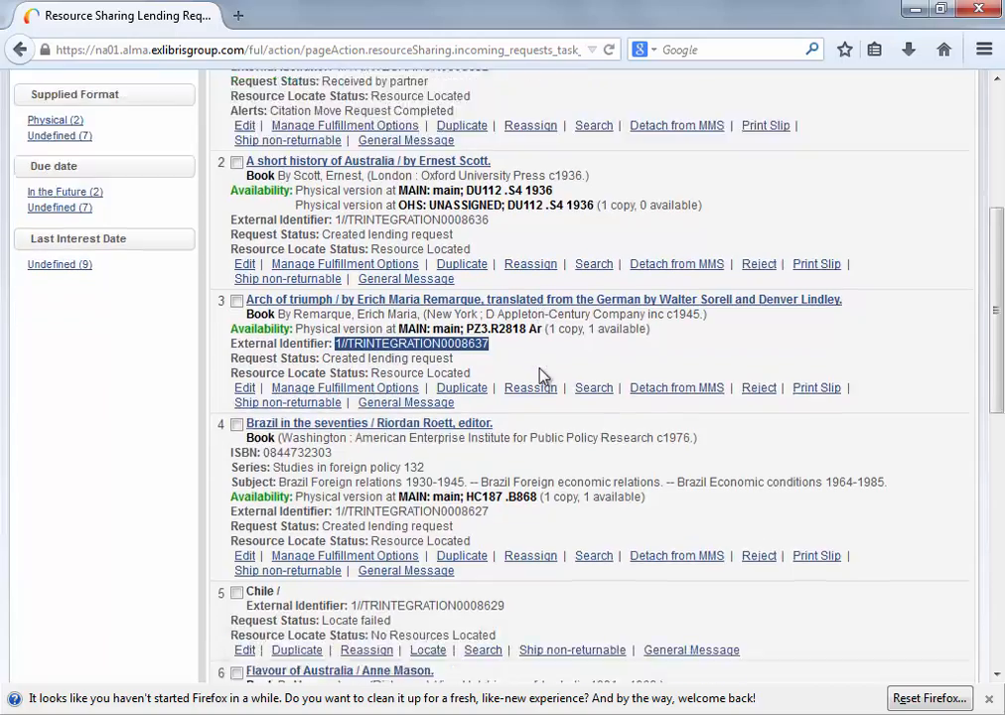
pyautogui.scroll(8, 541, 371)
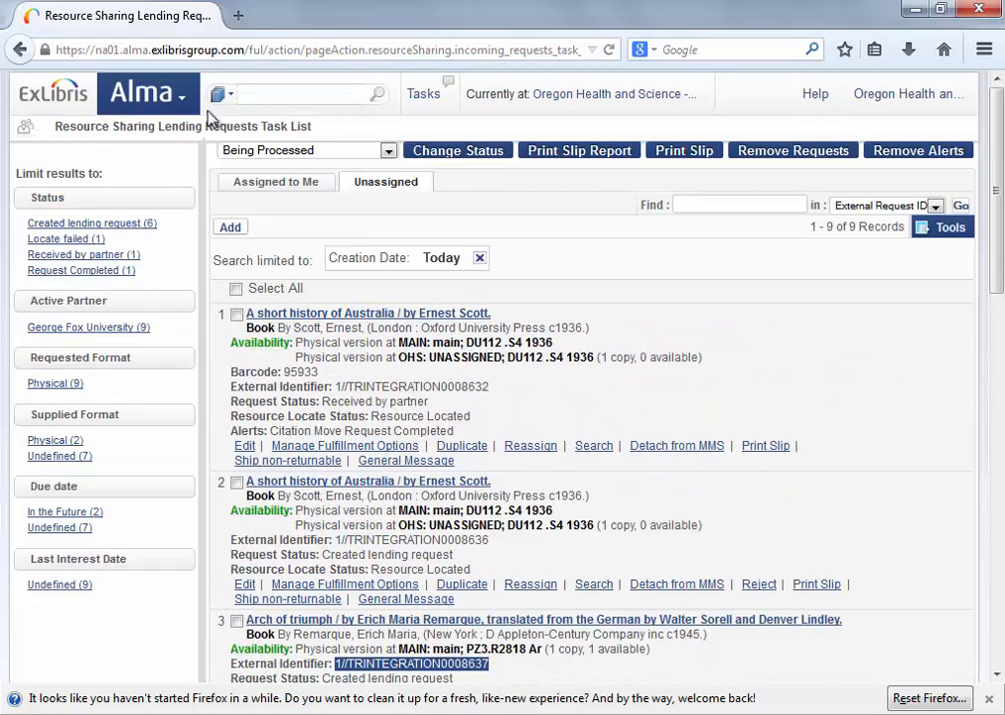
# Scan in barcode 25248 against the request's external identifier on Scan In Items.
pyautogui.click(184, 99)
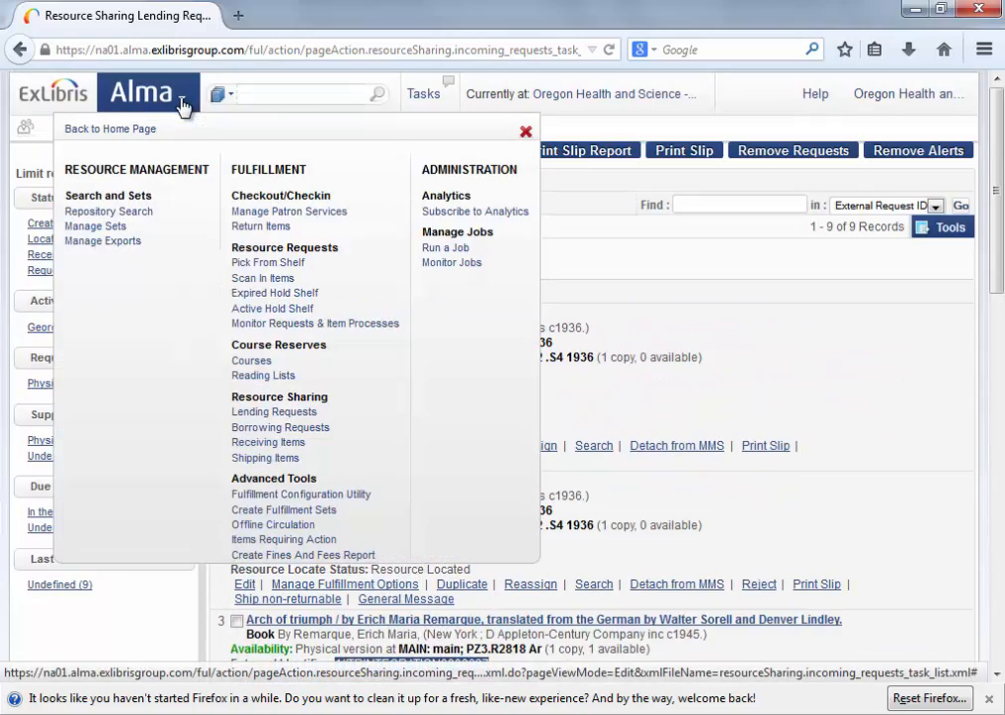
pyautogui.click(263, 279)
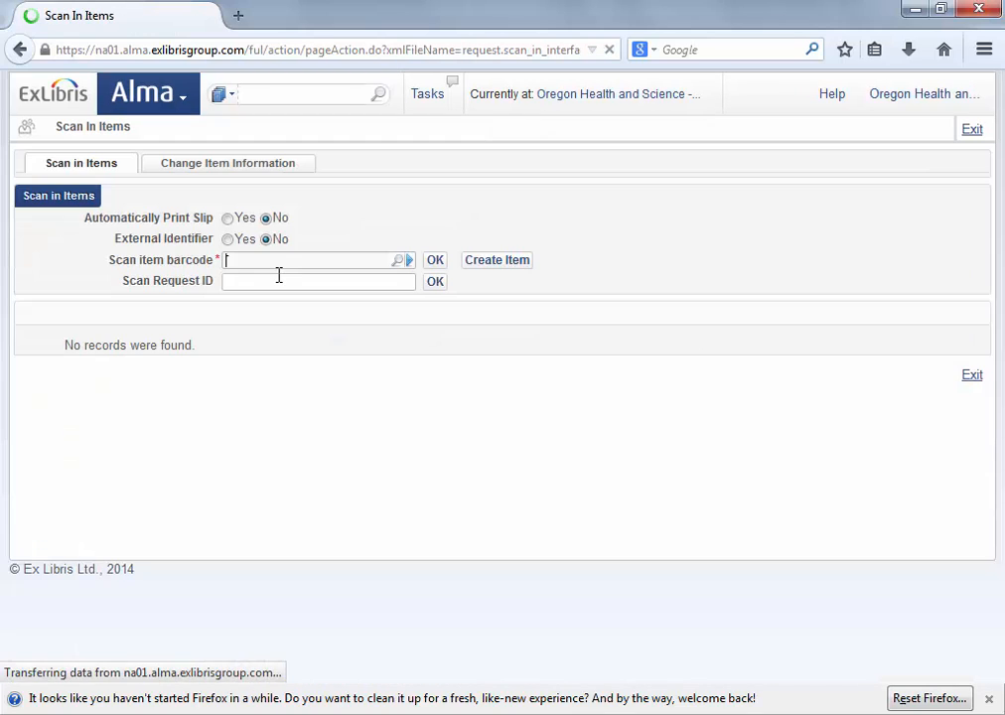
pyautogui.click(228, 241)
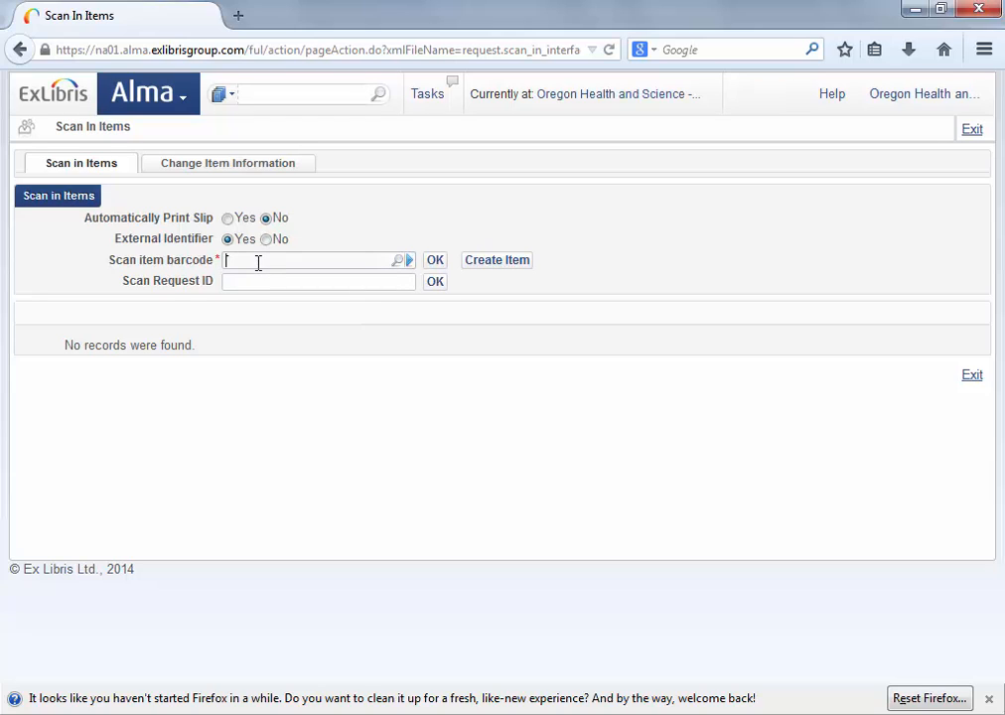
pyautogui.click(258, 263)
pyautogui.write('25248')
pyautogui.click(281, 280)
pyautogui.write('1//TRINTEGRATION0008637')
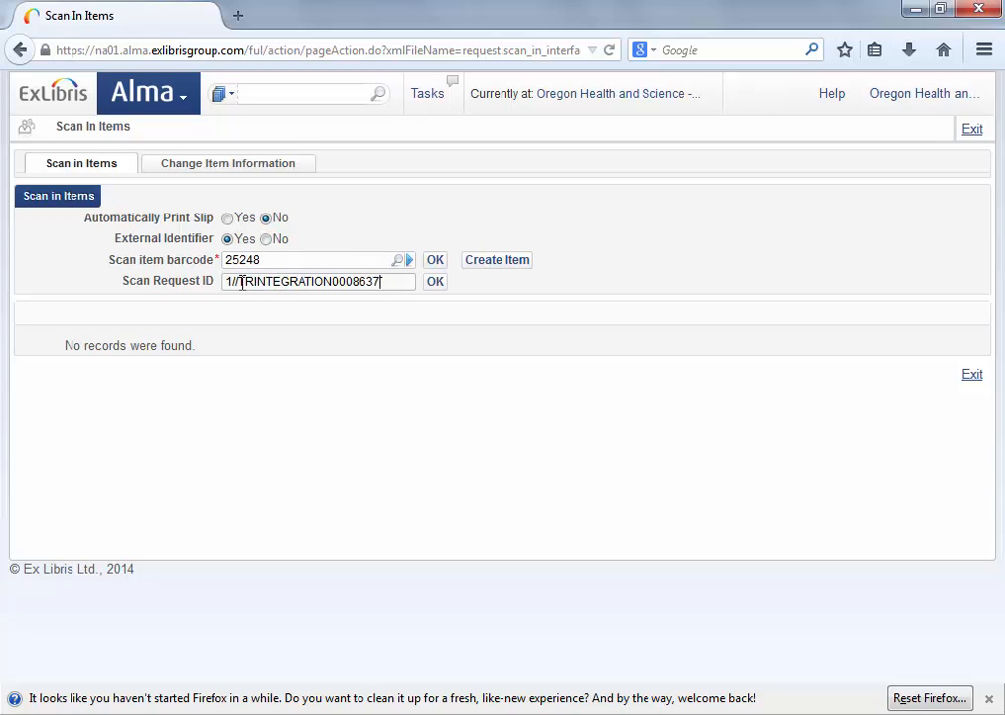
pyautogui.moveTo(241, 282); pyautogui.dragTo(384, 284)
pyautogui.hotkey('ctrl', 'c')
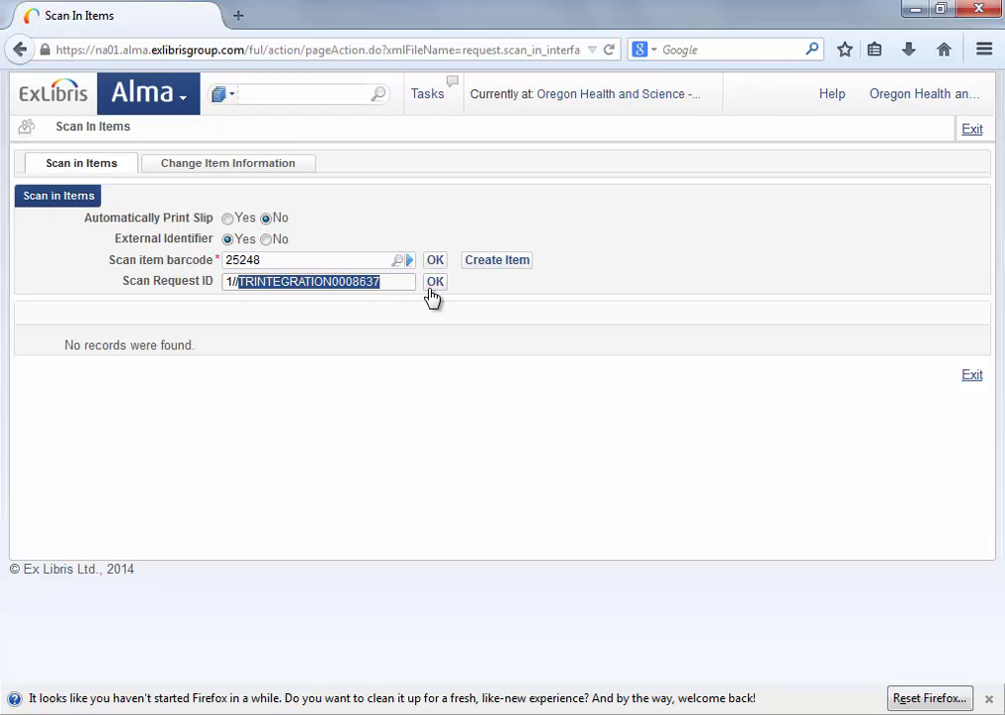
pyautogui.click(433, 283)
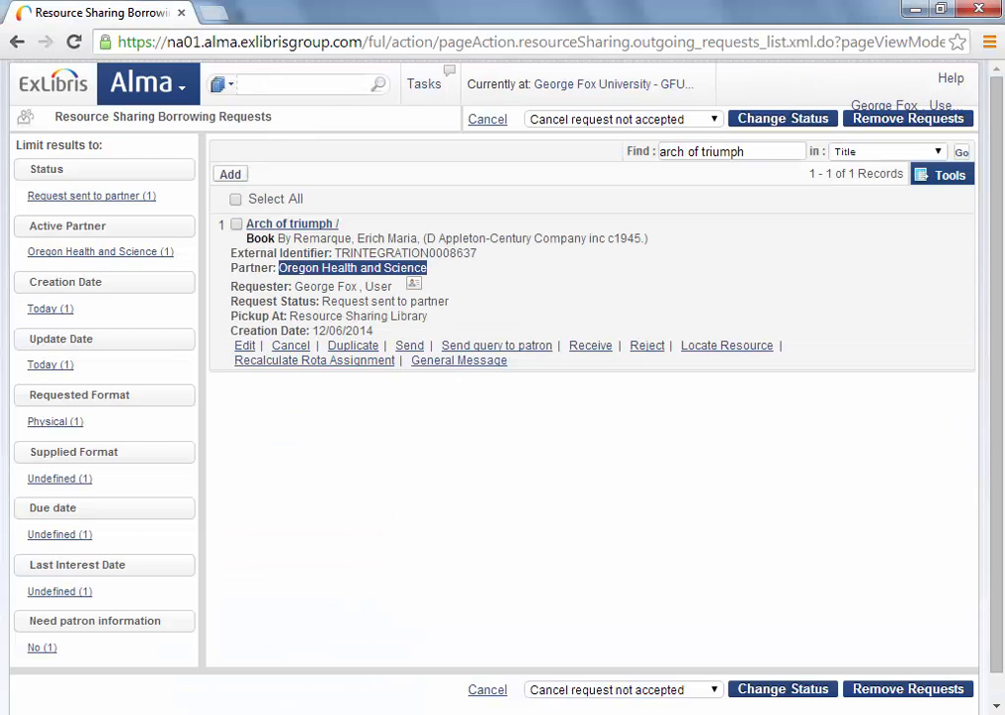
# Open the Alma main menu from the borrowing requests list.
pyautogui.click(182, 93)
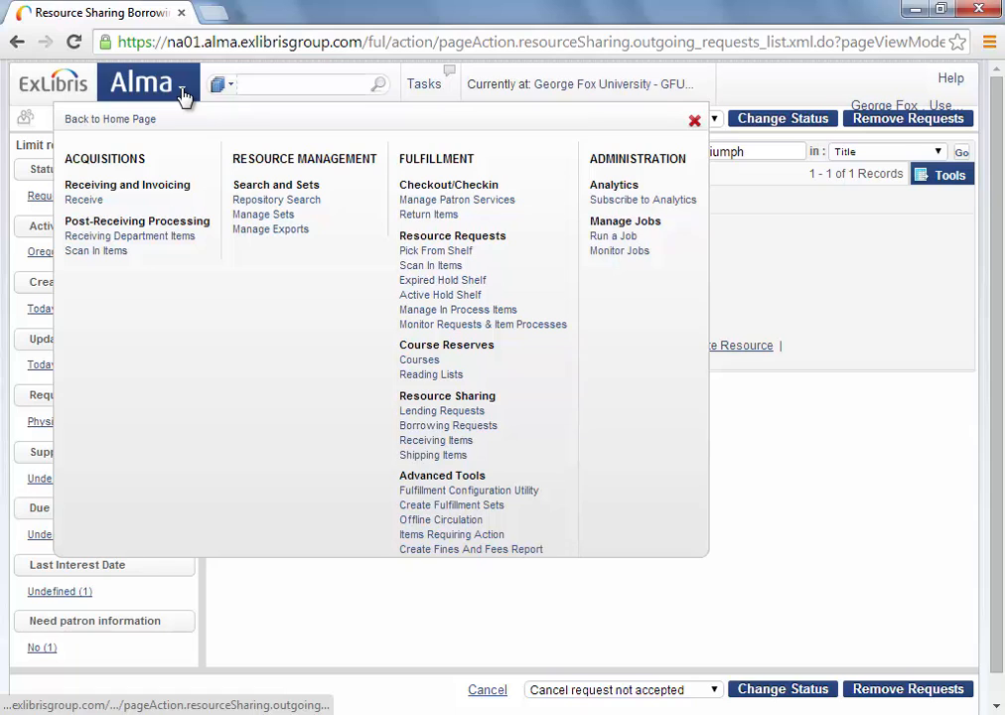
# Scan in the request by its pasted external identifier and save the temporary barcode.
pyautogui.click(432, 266)
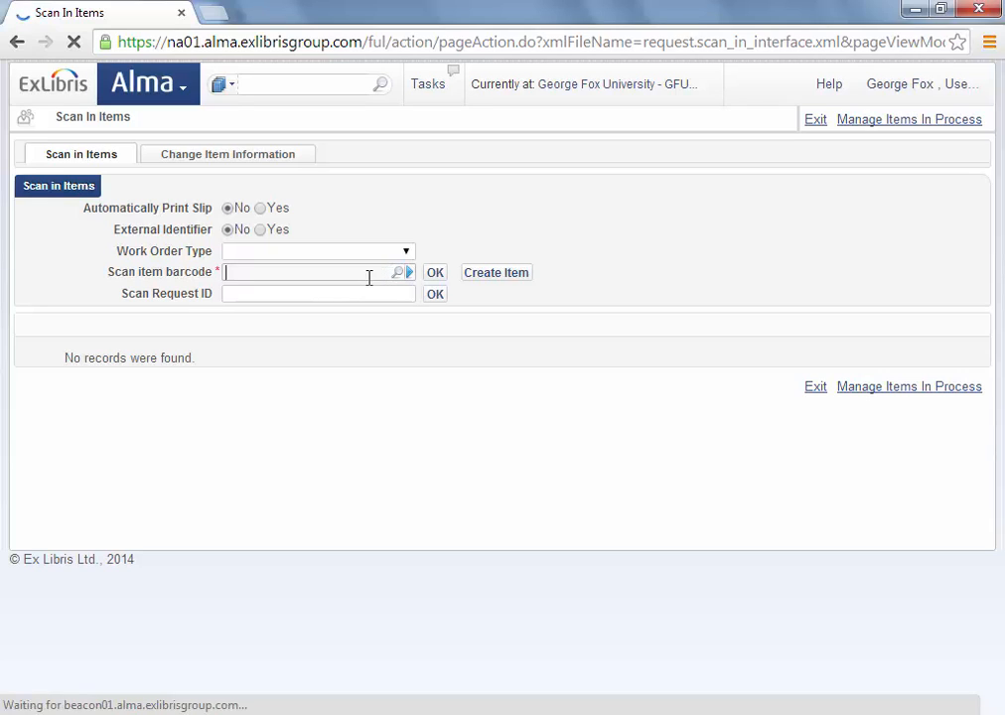
pyautogui.click(261, 229)
pyautogui.click(282, 290)
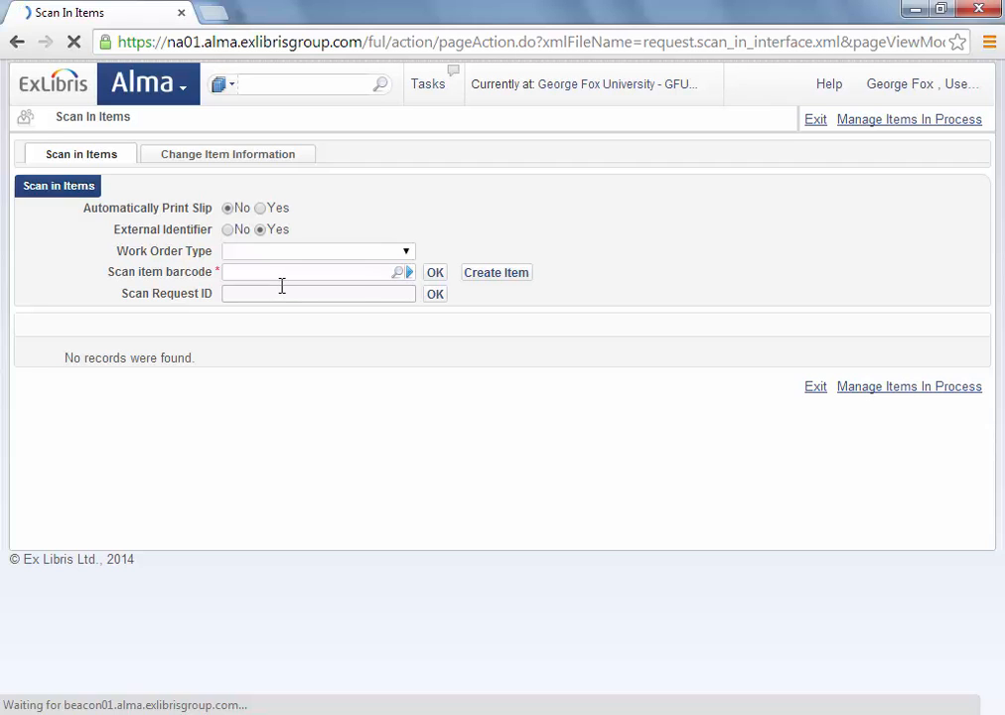
pyautogui.hotkey('ctrl', 'v')
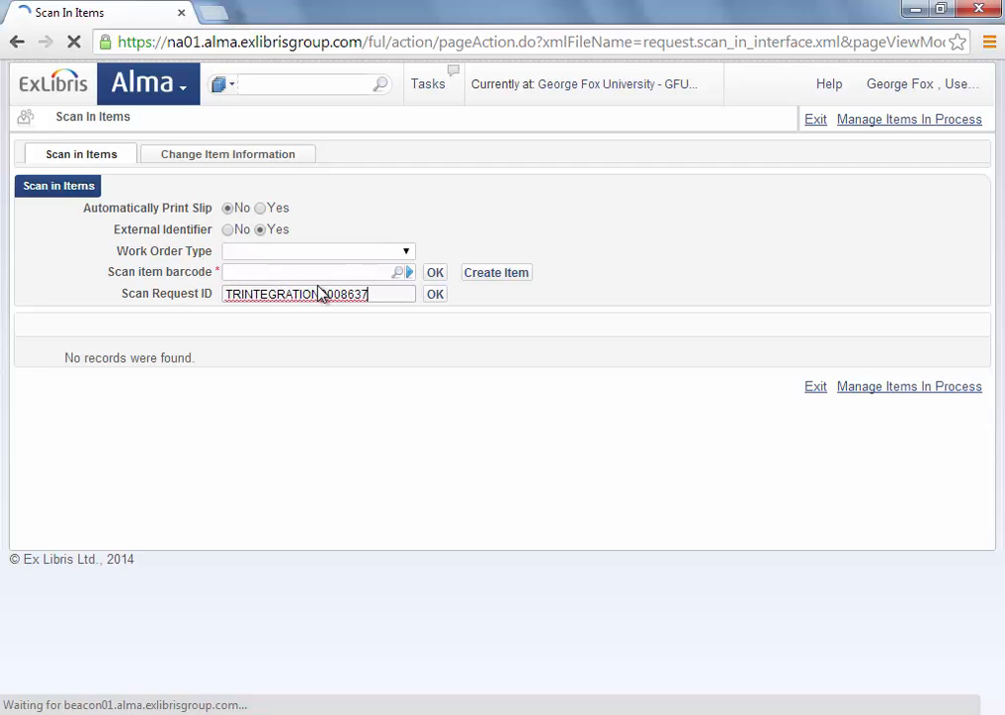
pyautogui.press('Return')
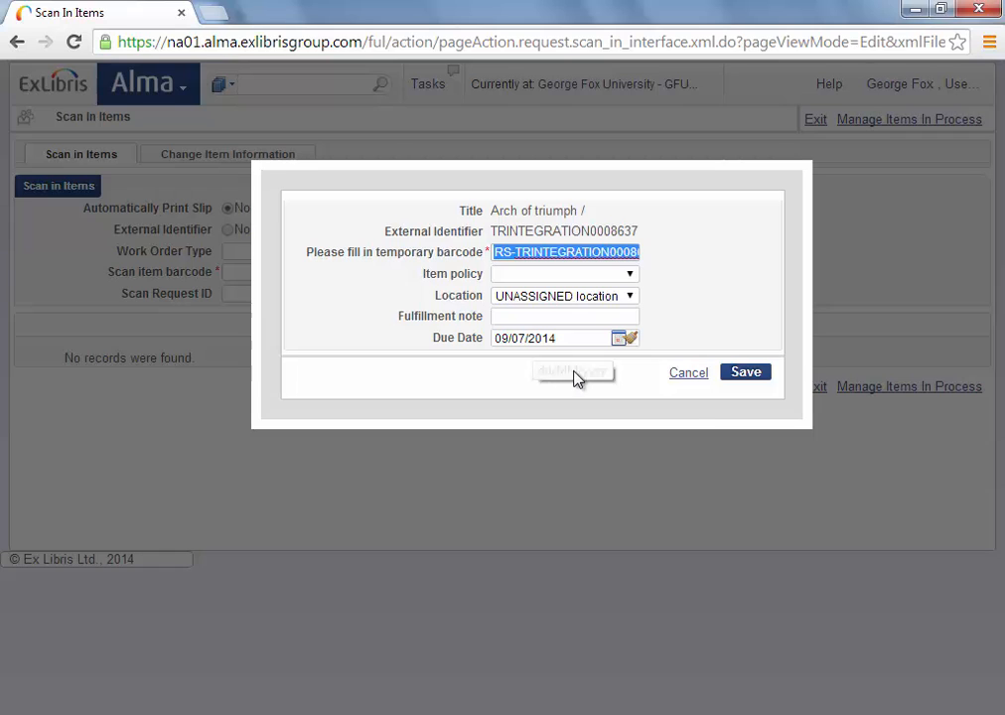
pyautogui.click(746, 376)
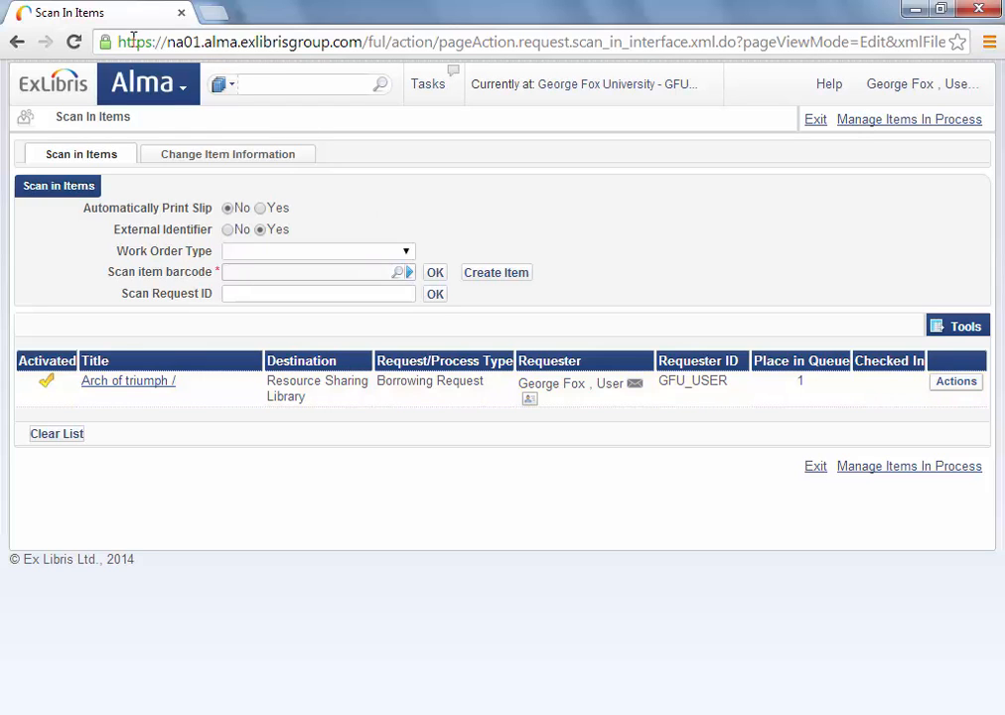
# Check out the RS- barcoded Arch of triumph item to the staff patron, due 09/07/2014.
pyautogui.click(183, 92)
pyautogui.click(445, 200)
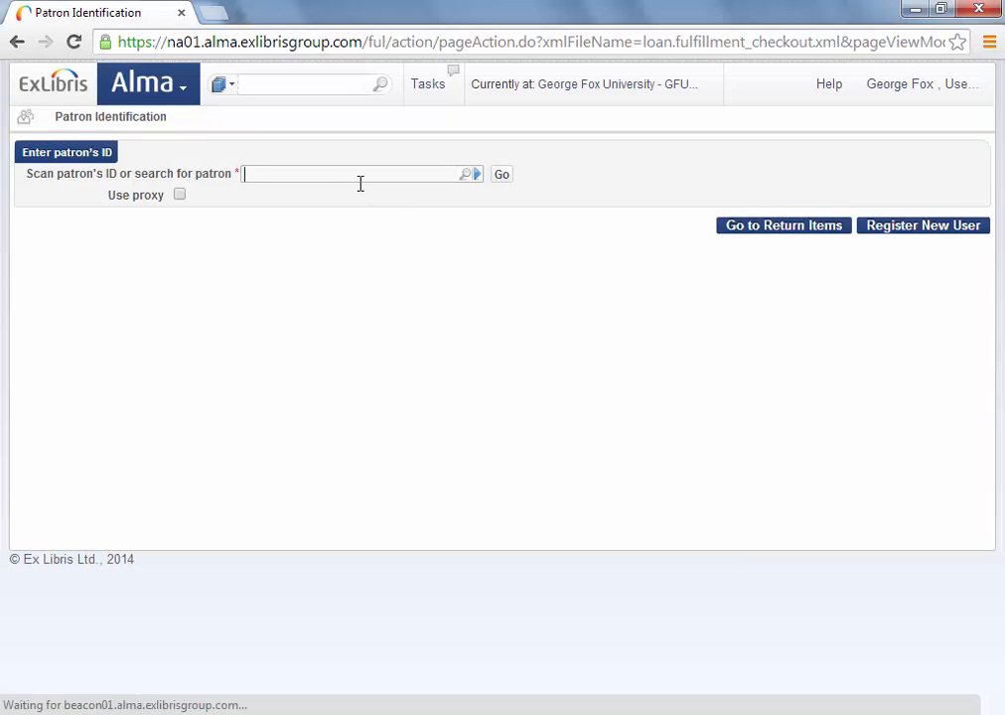
pyautogui.write('gfu')
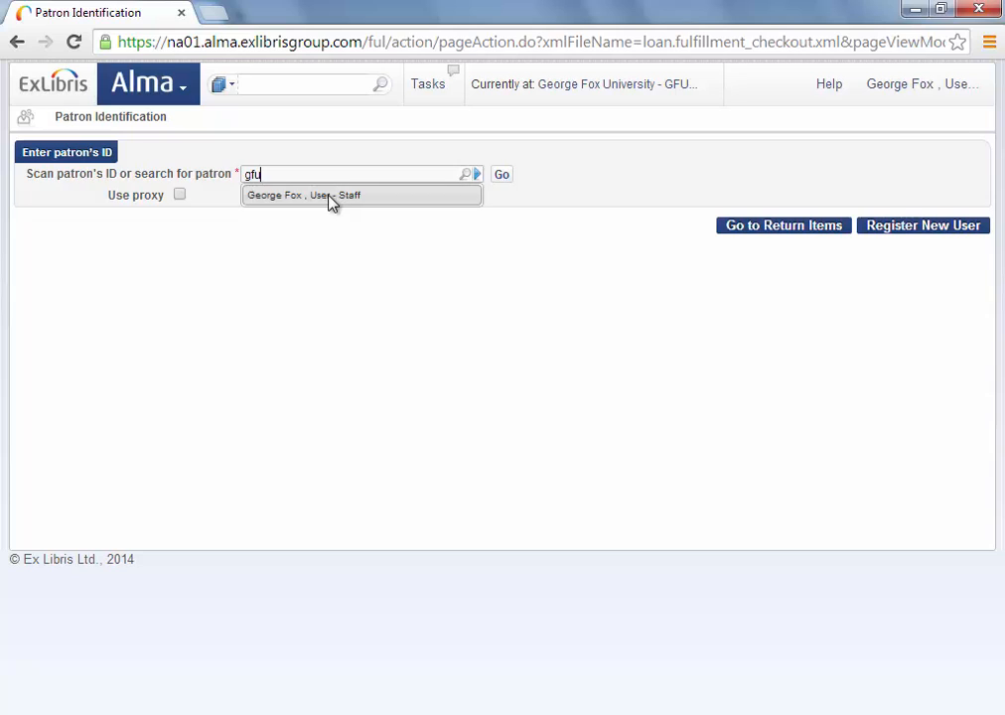
pyautogui.click(331, 198)
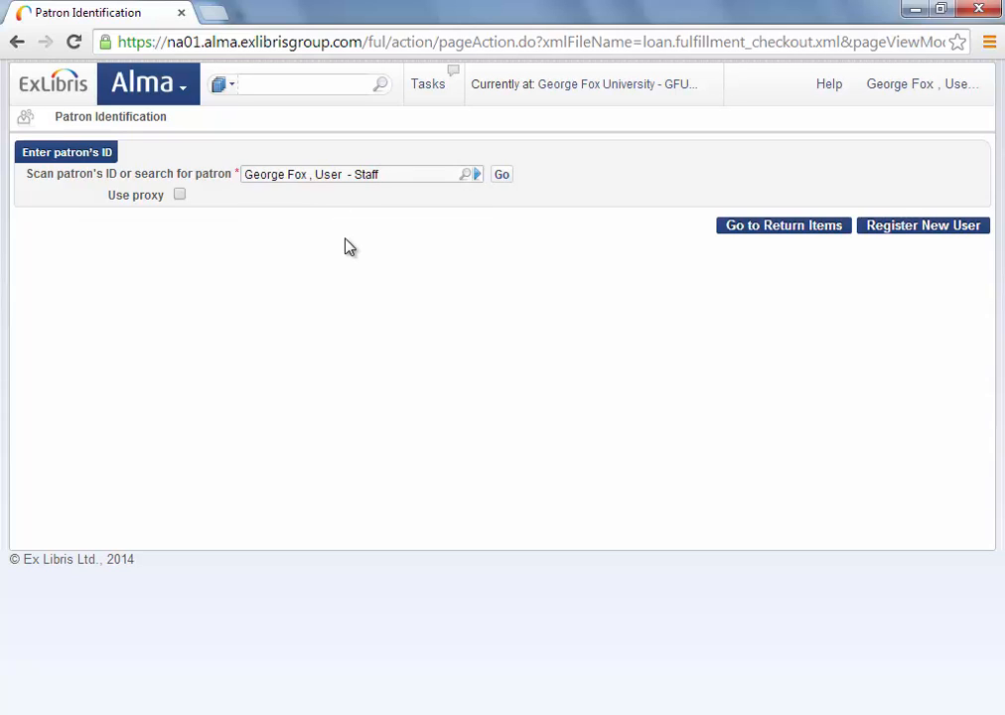
pyautogui.click(500, 175)
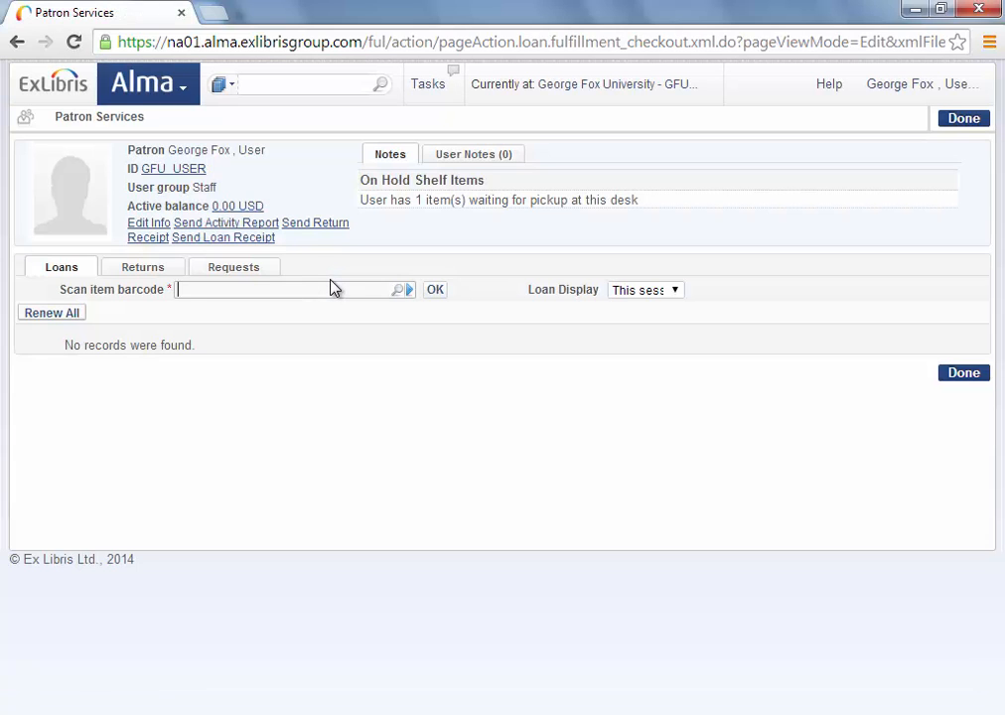
pyautogui.write('RS-TRINTEGRATION000861')
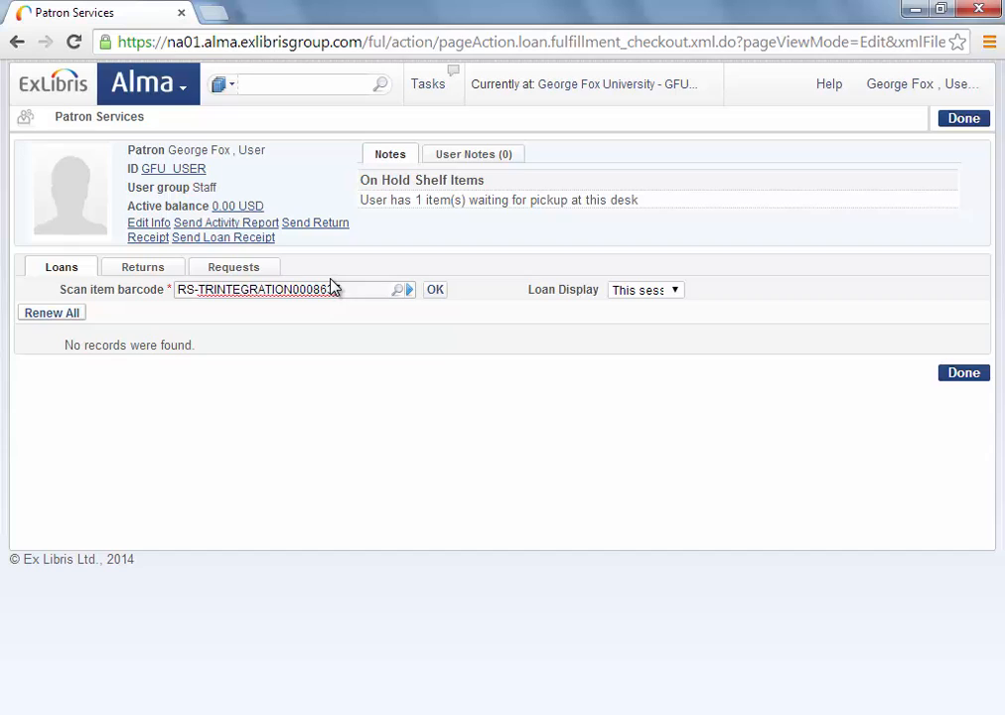
pyautogui.press('Return')
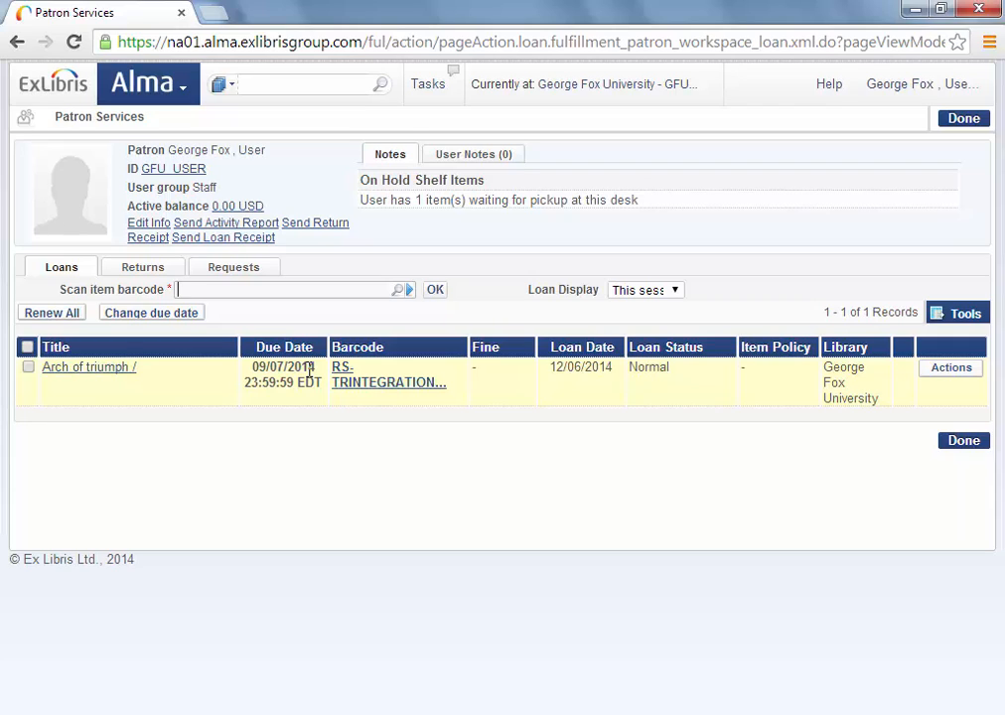
# Return the item by its pasted barcode and acknowledge routing to Oregon Health and Science.
pyautogui.click(183, 92)
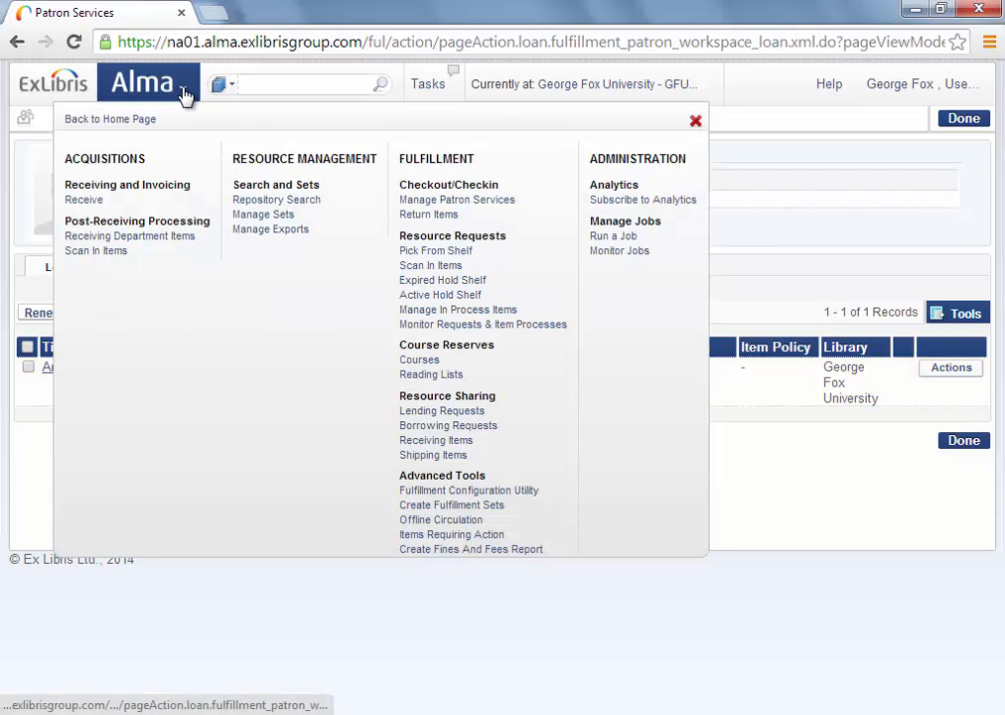
pyautogui.click(426, 216)
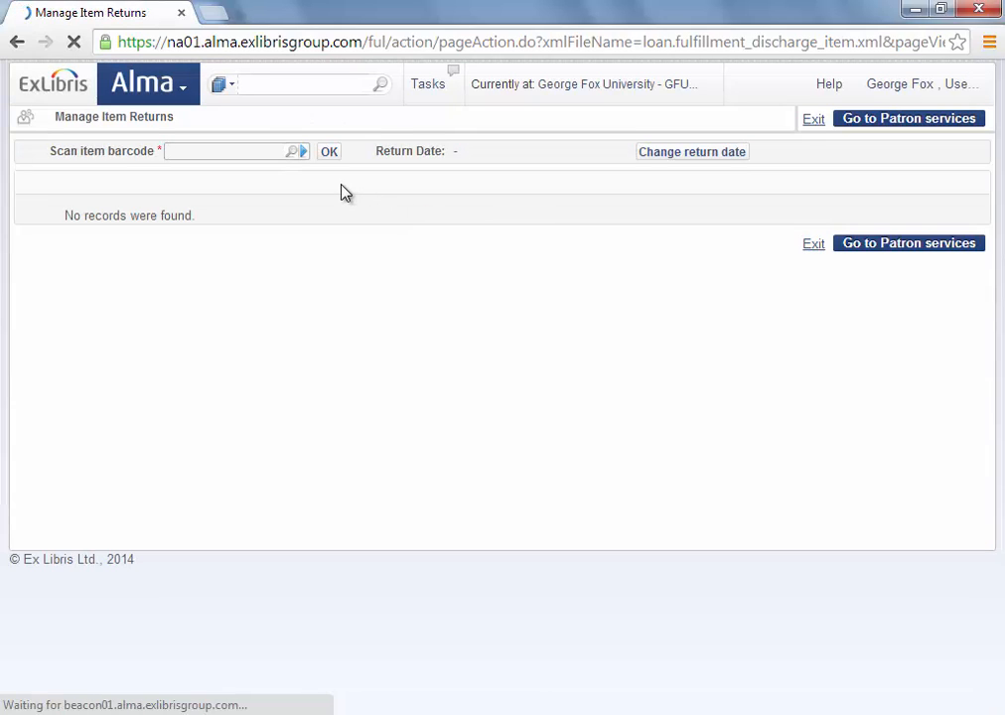
pyautogui.hotkey('ctrl', 'v')
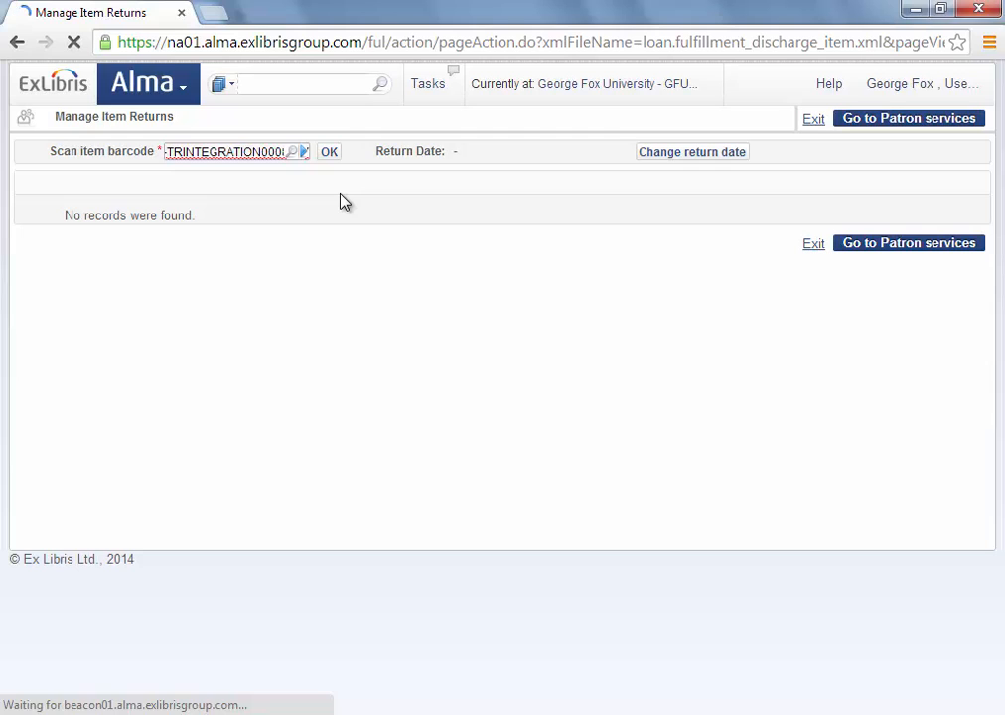
pyautogui.press('Return')
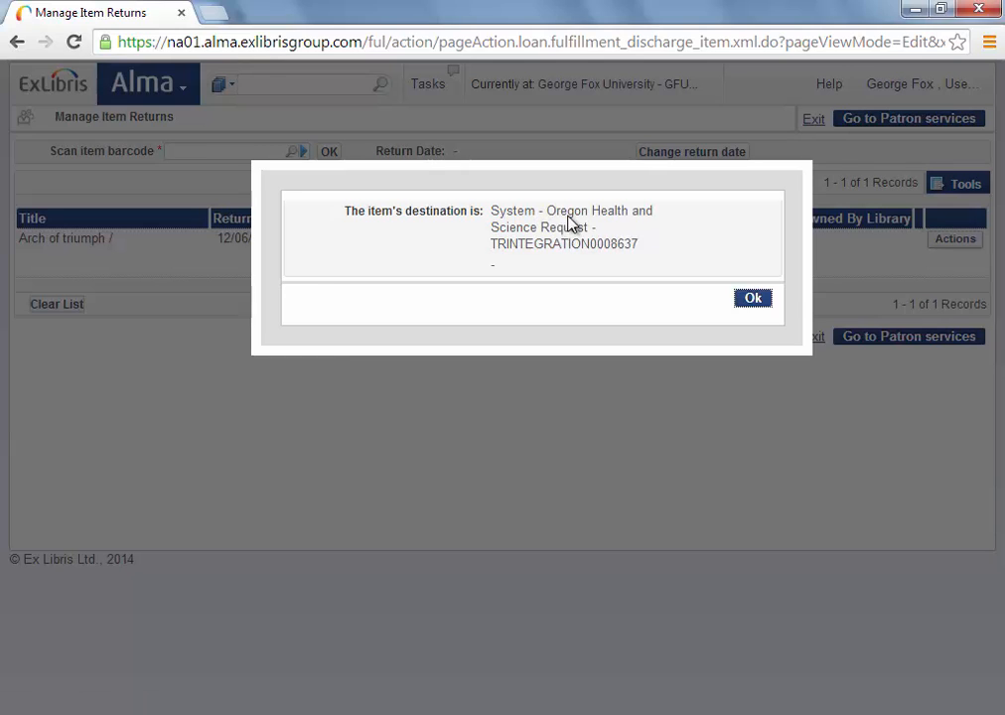
pyautogui.moveTo(549, 213); pyautogui.dragTo(623, 218)
pyautogui.click(752, 300)
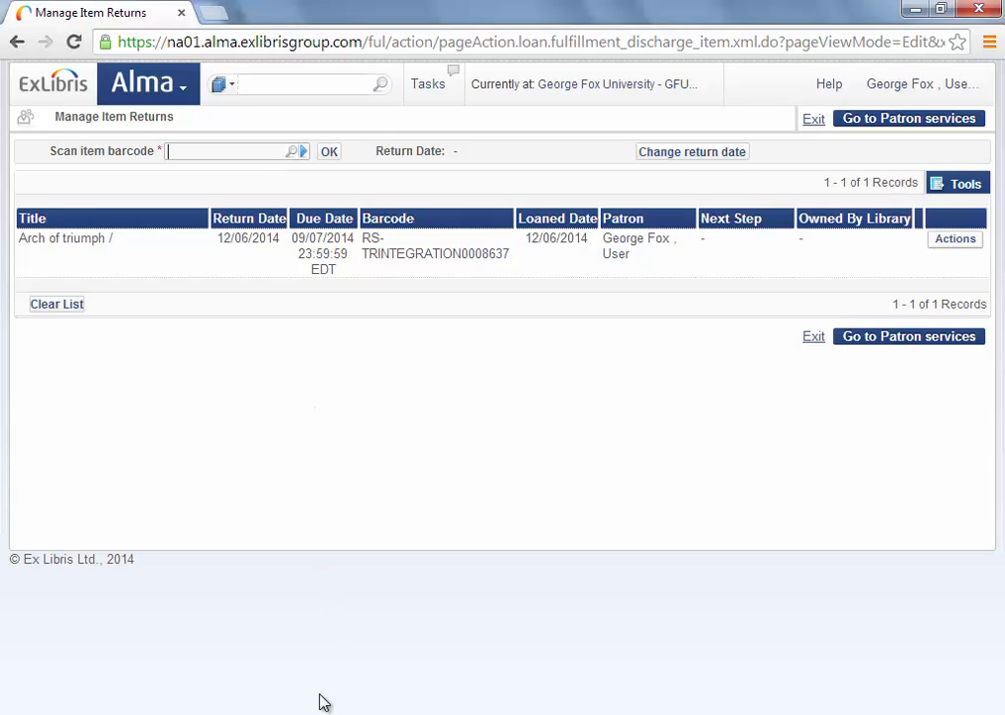
# In the lending library's session, check in Arch of triumph by scanning barcode 25248 in Scan In Items.
pyautogui.moveTo(329, 714)
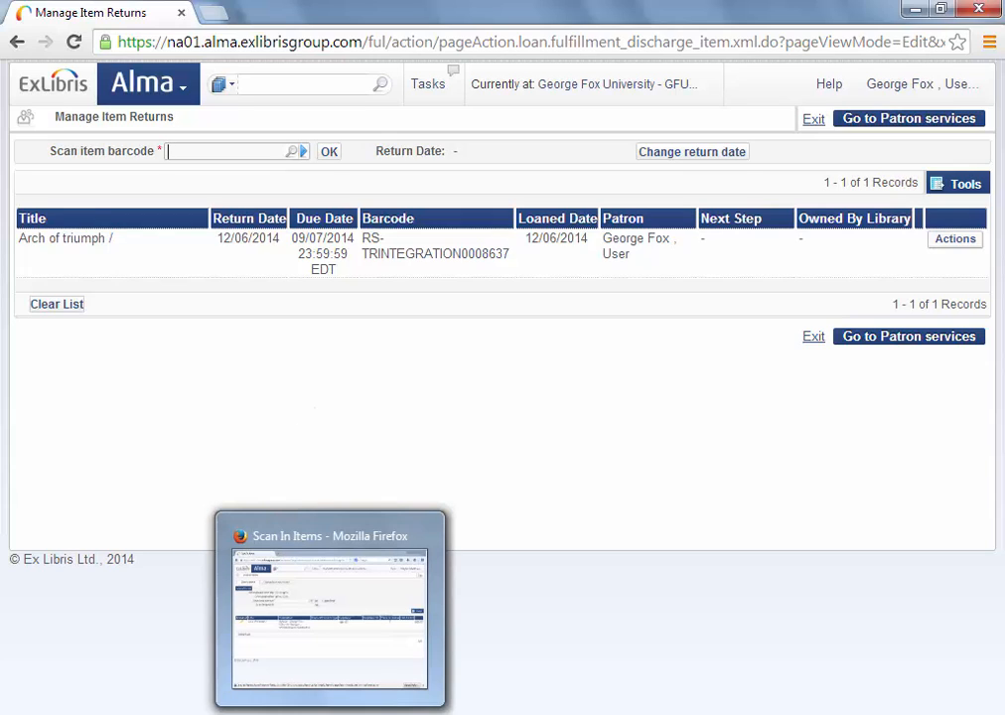
pyautogui.click(329, 615)
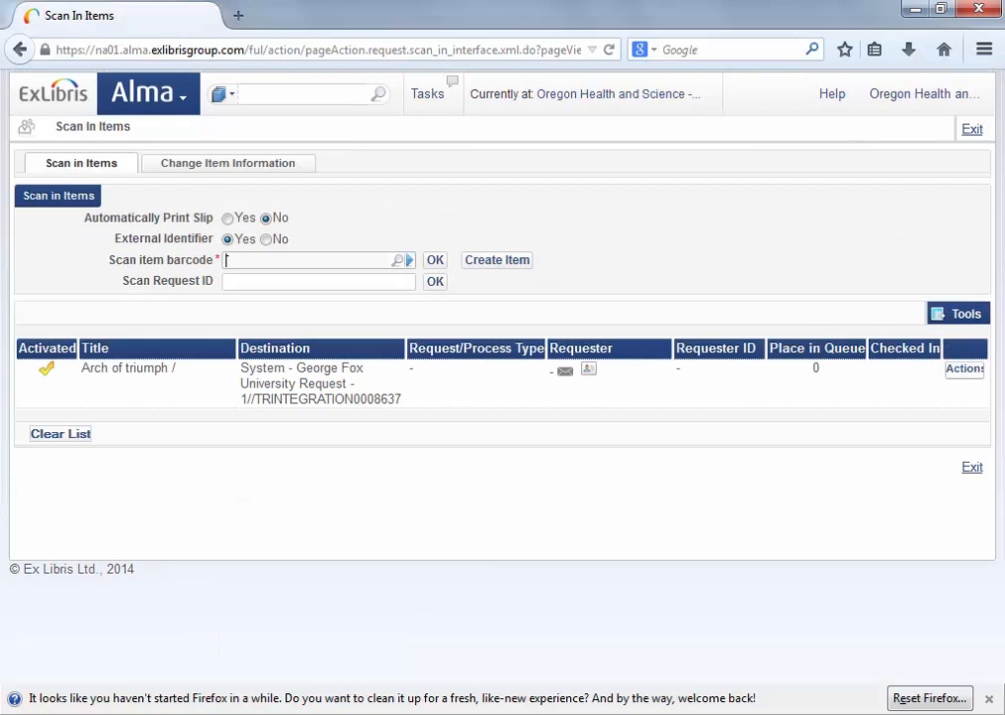
pyautogui.click(183, 103)
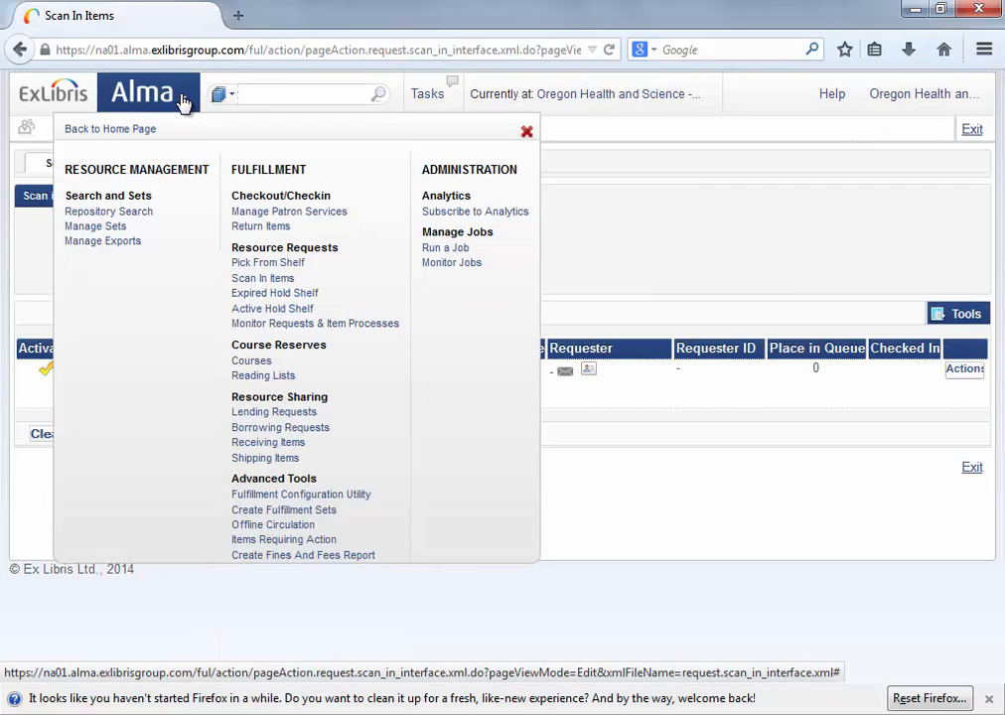
pyautogui.click(274, 279)
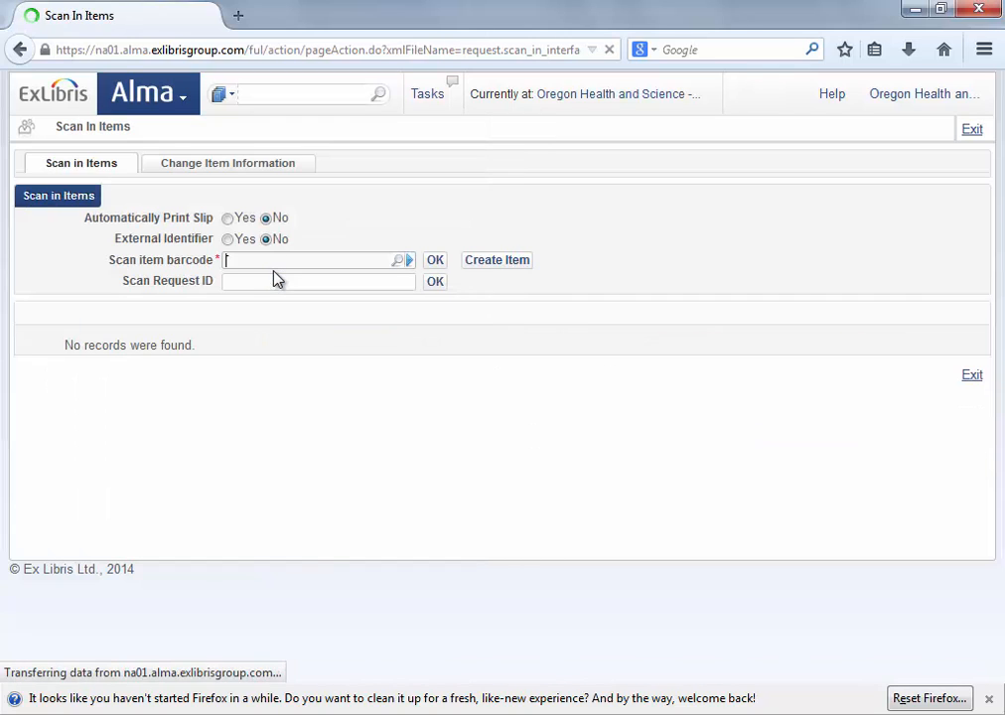
pyautogui.write('25248')
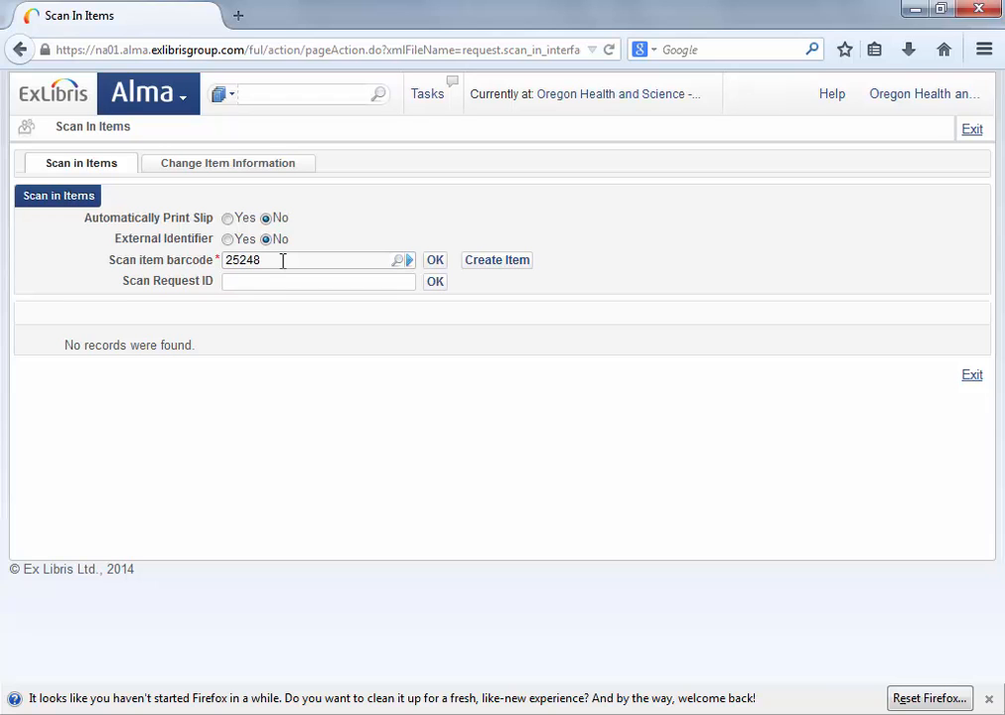
pyautogui.press('Return')
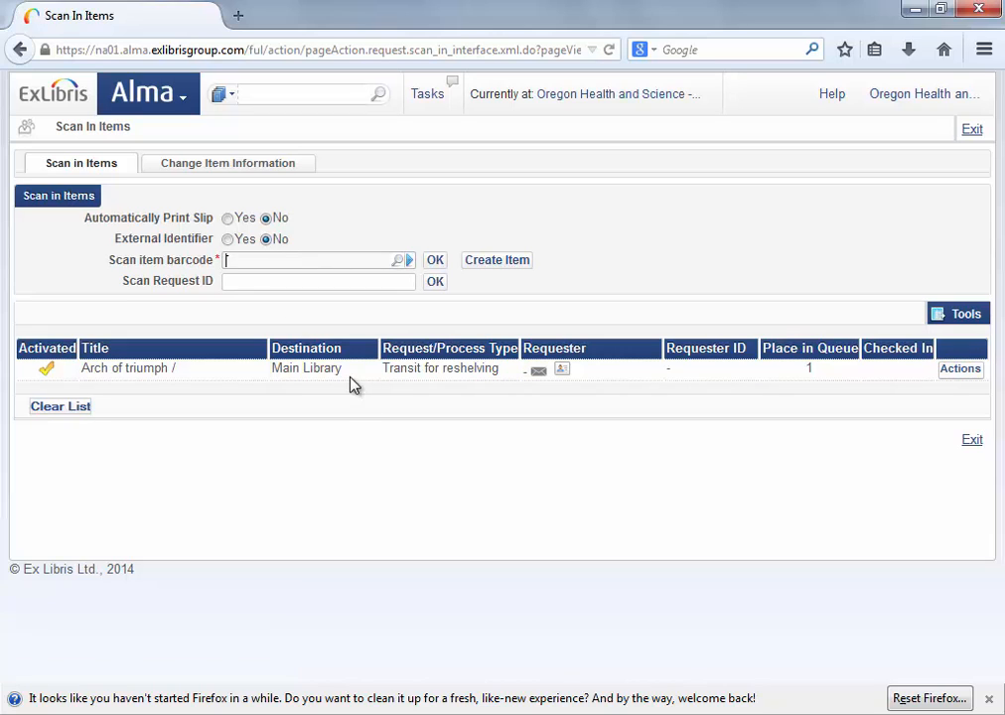
pyautogui.click(184, 104)
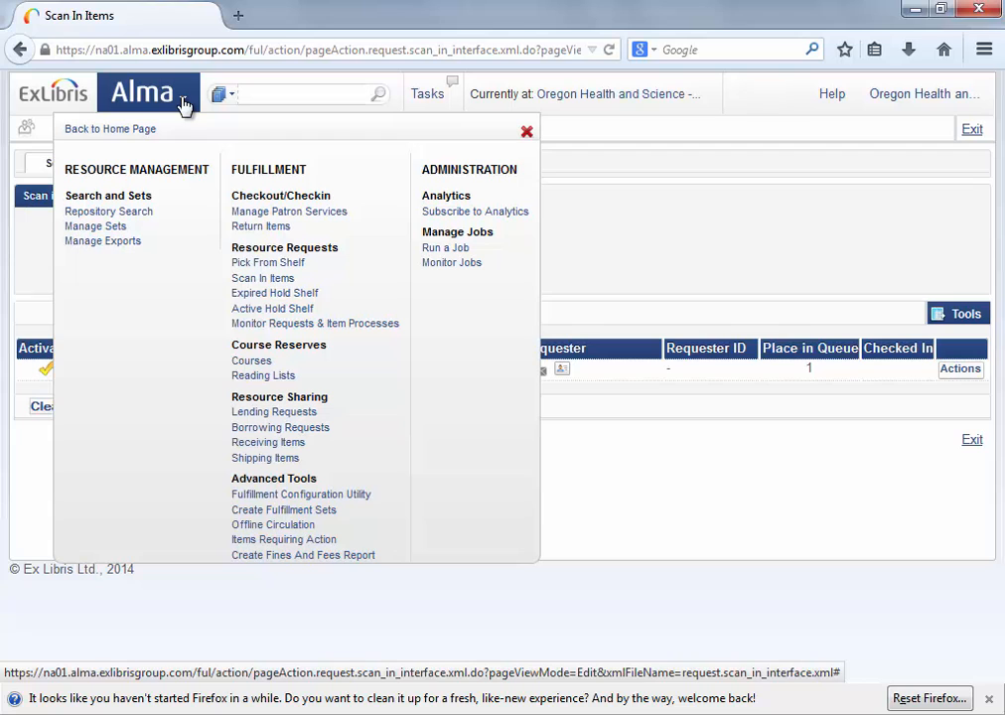
# Open the unassigned Arch of triumph lending request's audit history and locate the Checkedin entry.
pyautogui.click(288, 415)
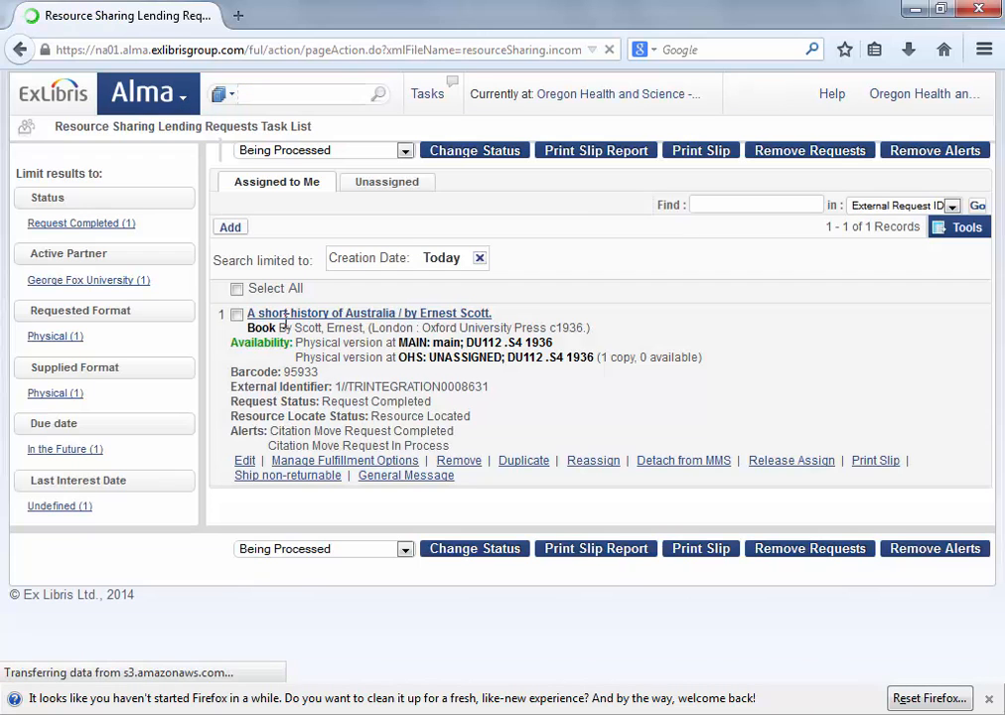
pyautogui.click(407, 188)
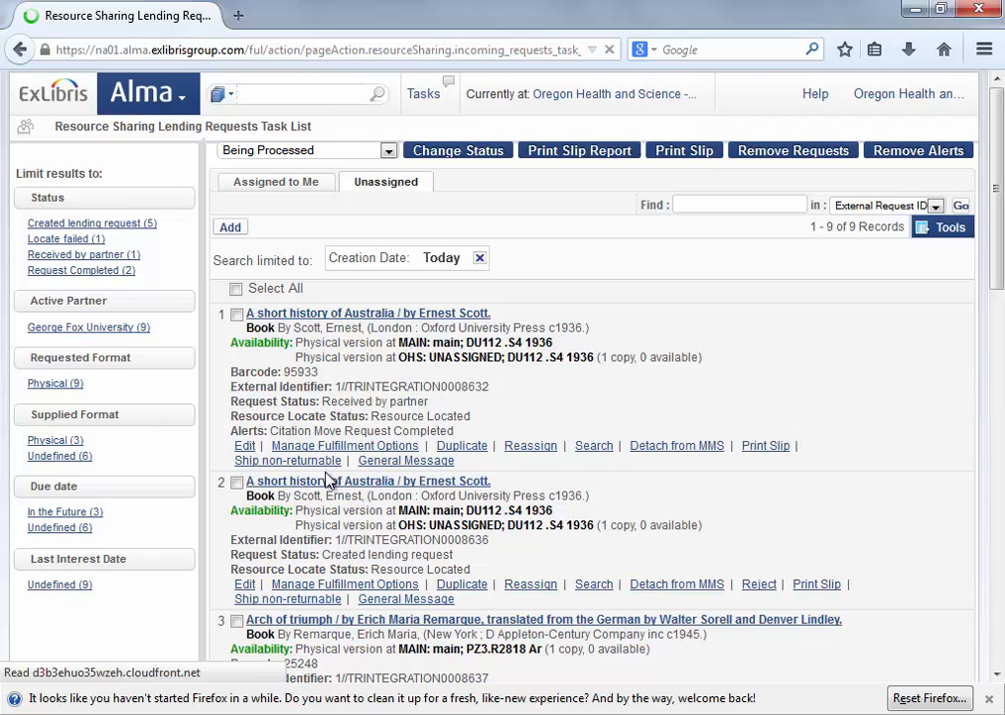
pyautogui.scroll(-4, 328, 480)
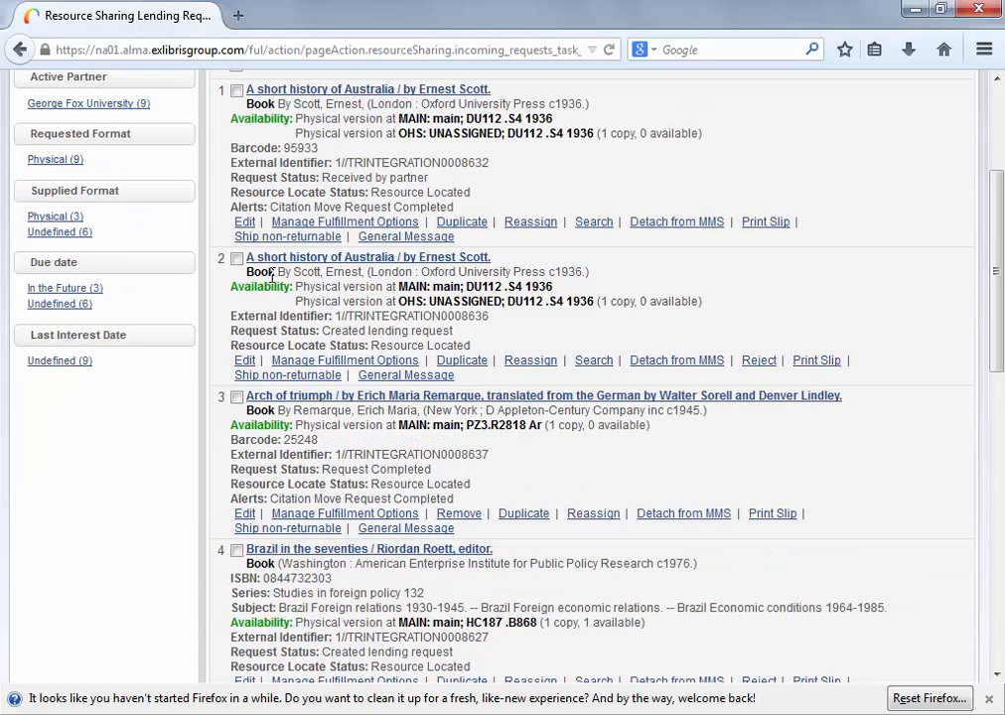
pyautogui.click(247, 517)
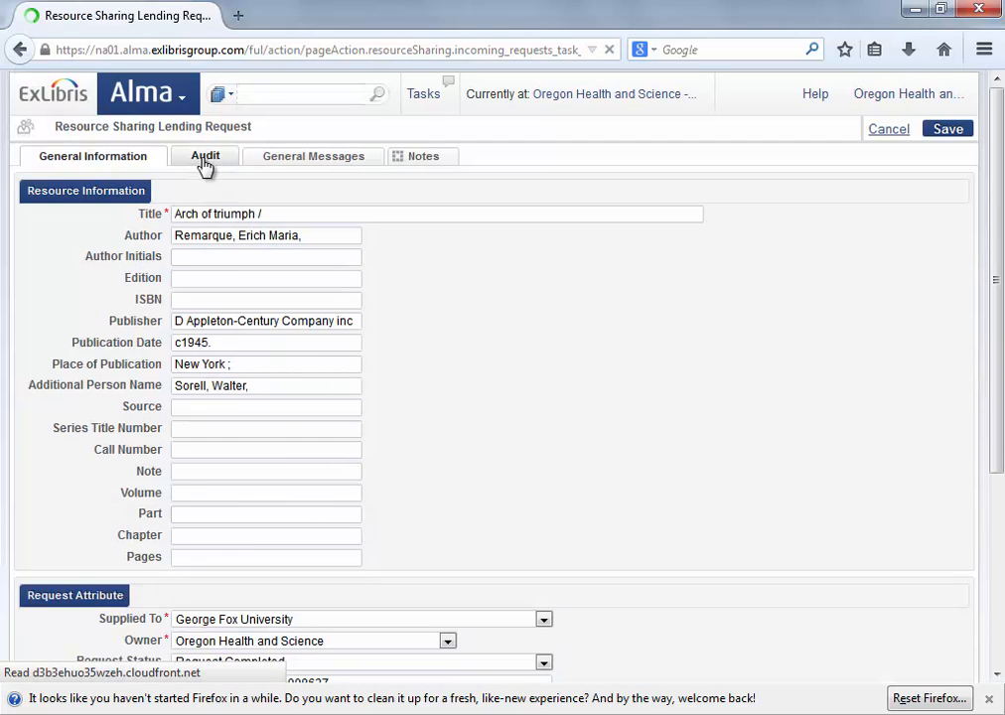
pyautogui.click(202, 161)
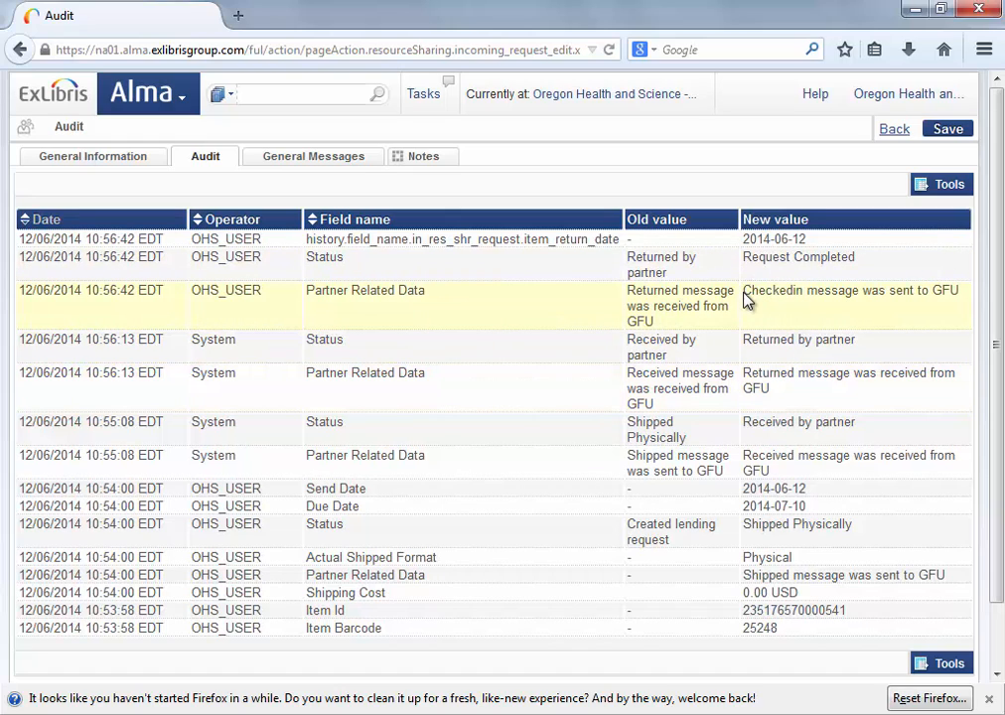
pyautogui.moveTo(754, 292); pyautogui.dragTo(824, 294)
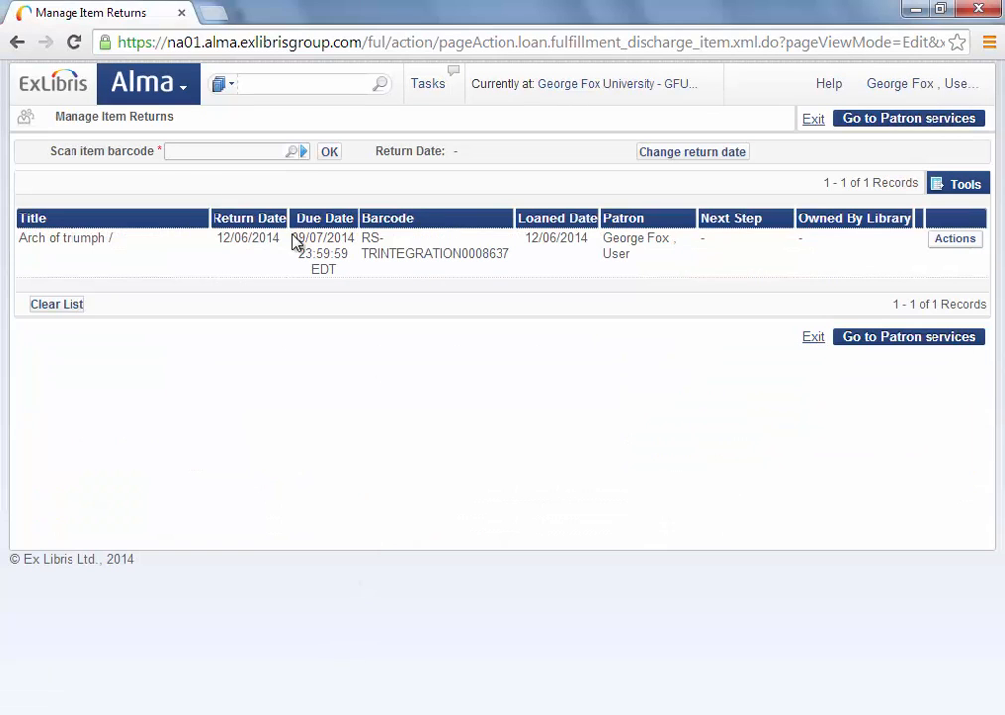
# Open the Arch of triumph borrowing request from Borrowing Requests and show its Audit tab.
pyautogui.click(177, 92)
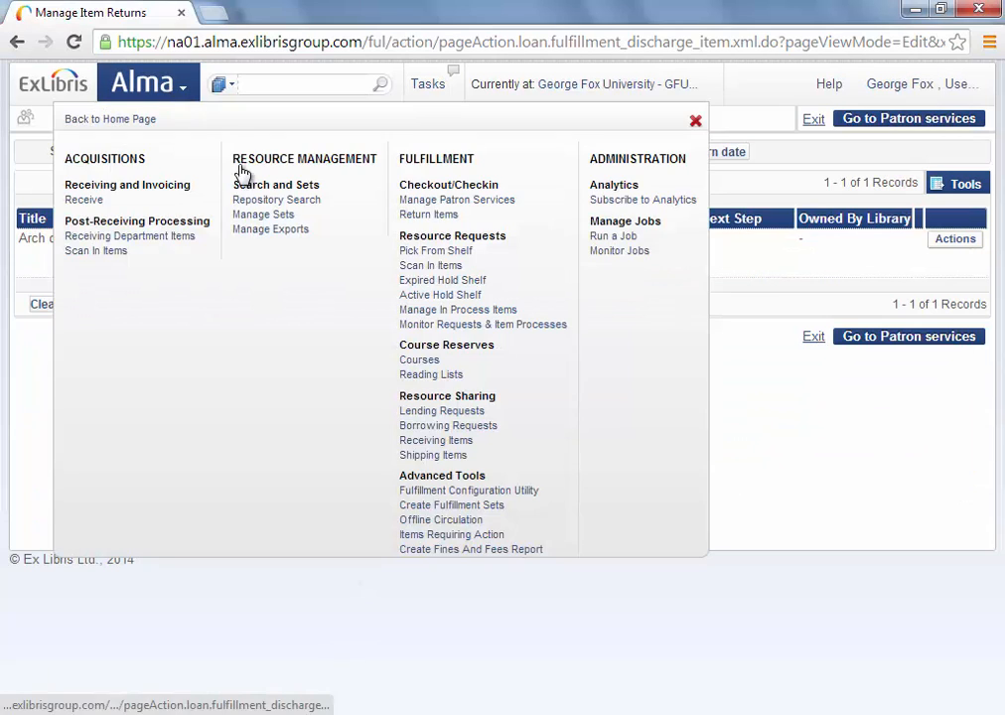
pyautogui.click(444, 425)
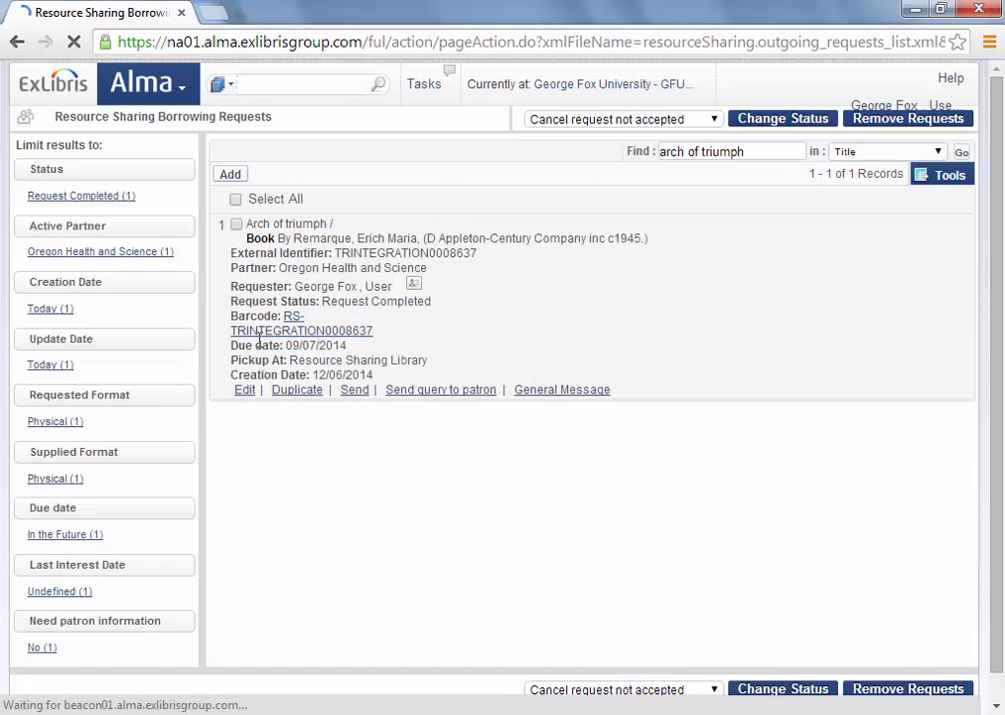
pyautogui.click(245, 389)
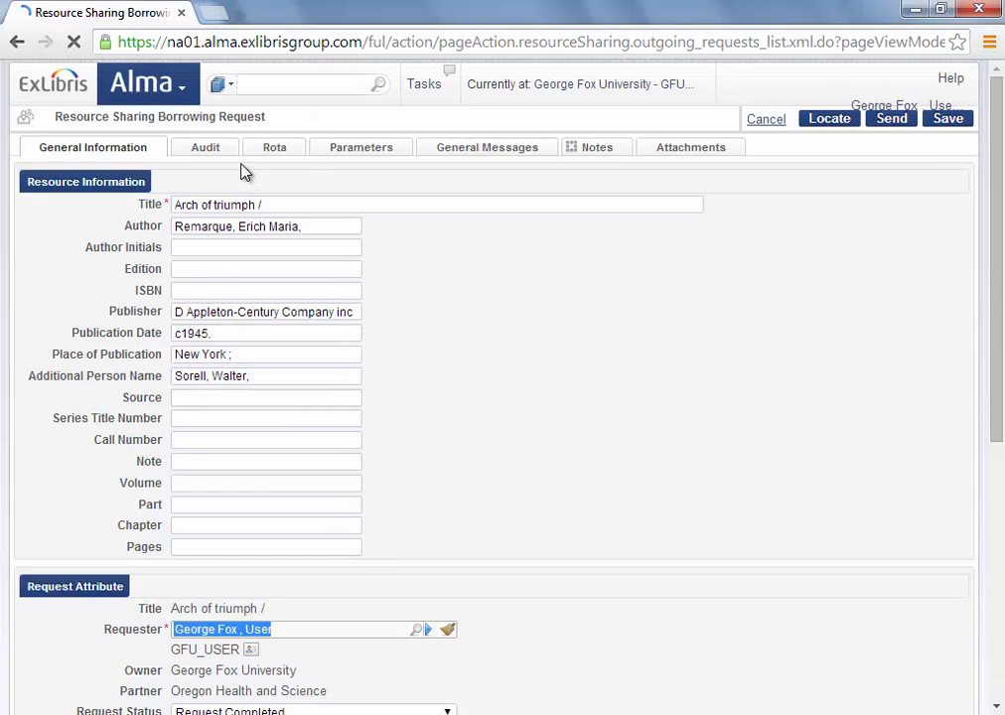
pyautogui.click(203, 153)
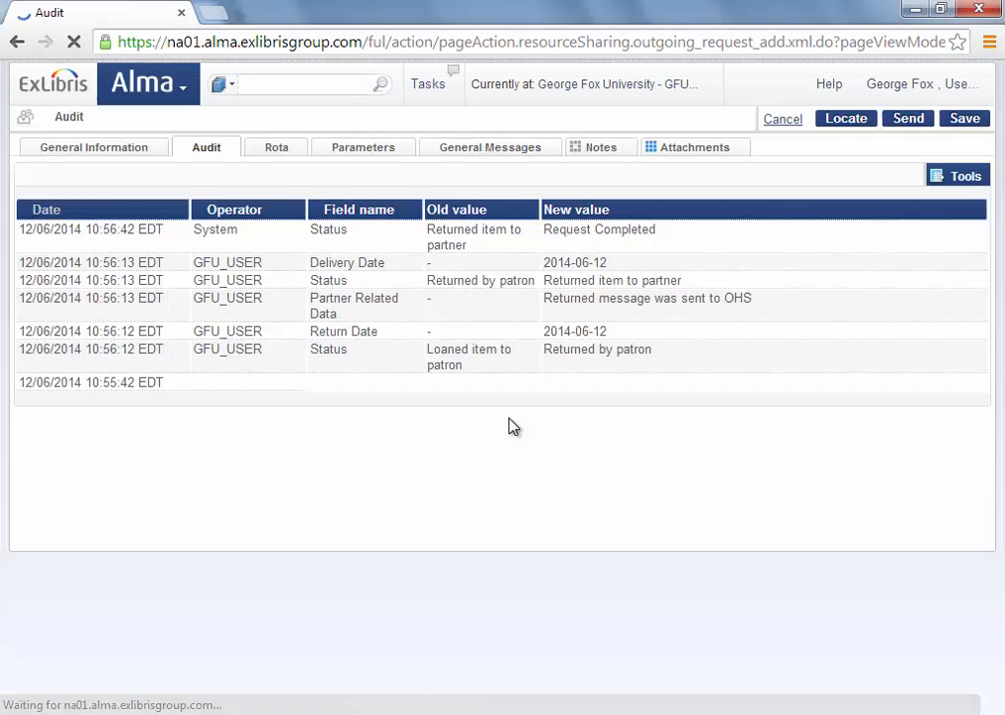
pyautogui.scroll(-3, 572, 388)
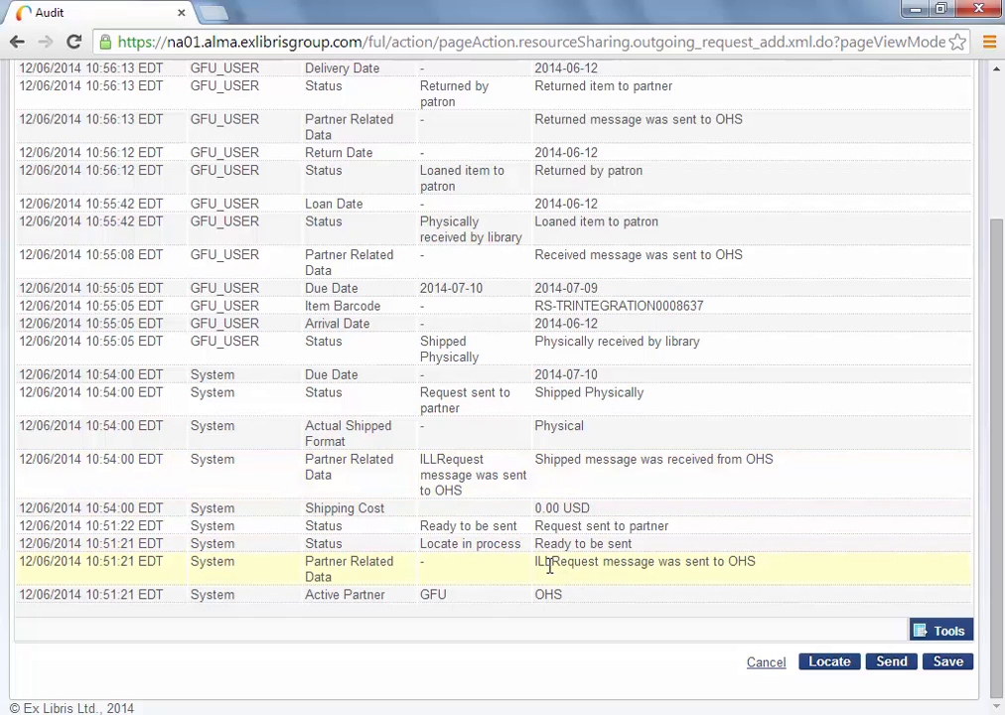
# Trace the audit entries from ILLRequest and Request sent to partner through Shipped Physically to Request Completed.
pyautogui.moveTo(539, 562); pyautogui.dragTo(573, 562)
pyautogui.click(537, 526)
pyautogui.moveTo(537, 527); pyautogui.dragTo(572, 526)
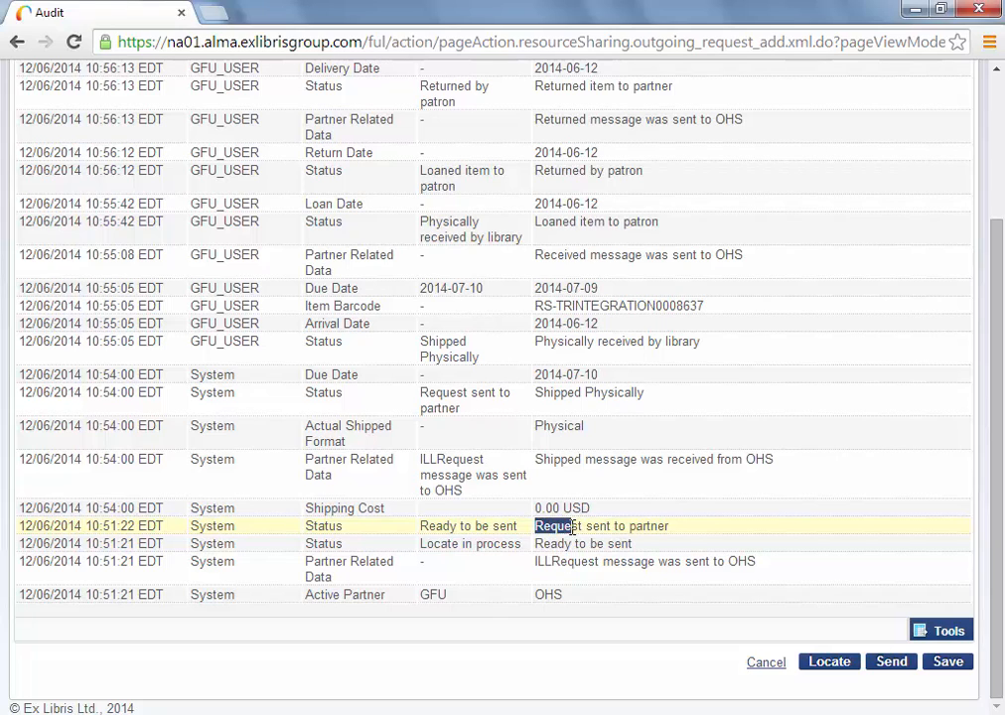
pyautogui.click(536, 460)
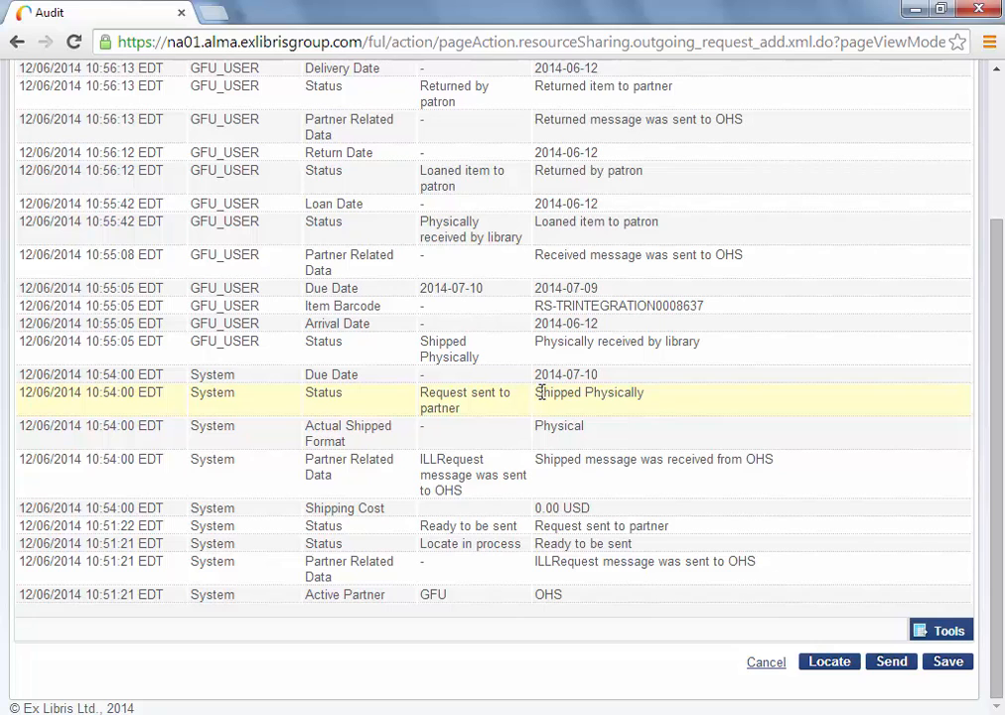
pyautogui.moveTo(538, 392); pyautogui.dragTo(581, 392)
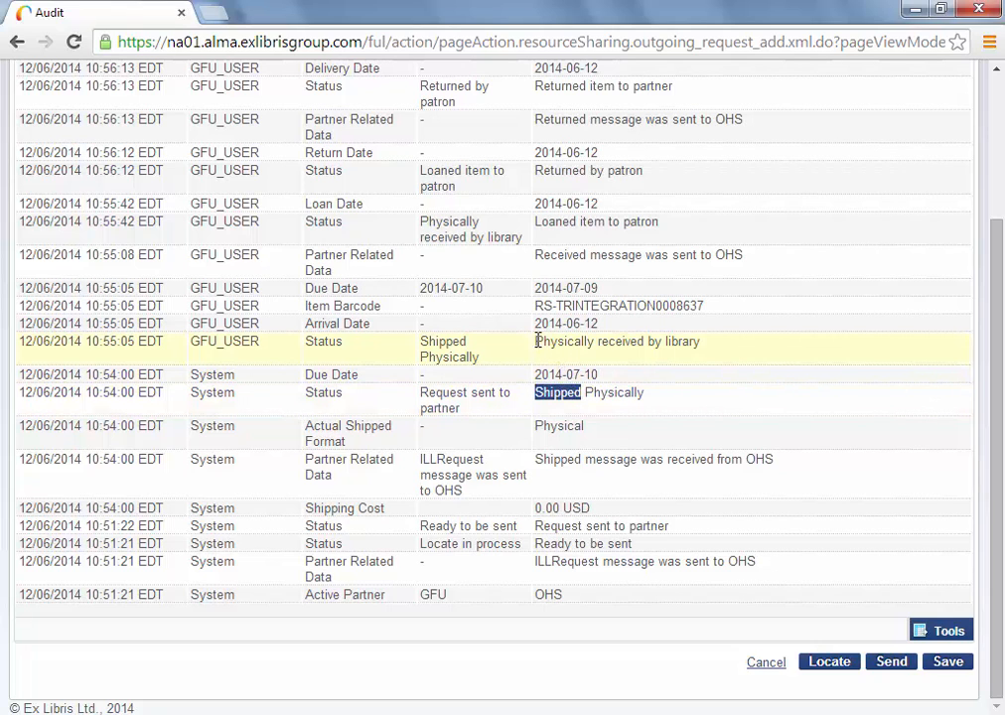
pyautogui.moveTo(539, 340); pyautogui.dragTo(581, 319)
pyautogui.scroll(1, 572, 352)
pyautogui.moveTo(536, 270); pyautogui.dragTo(581, 273)
pyautogui.moveTo(549, 184); pyautogui.dragTo(573, 185)
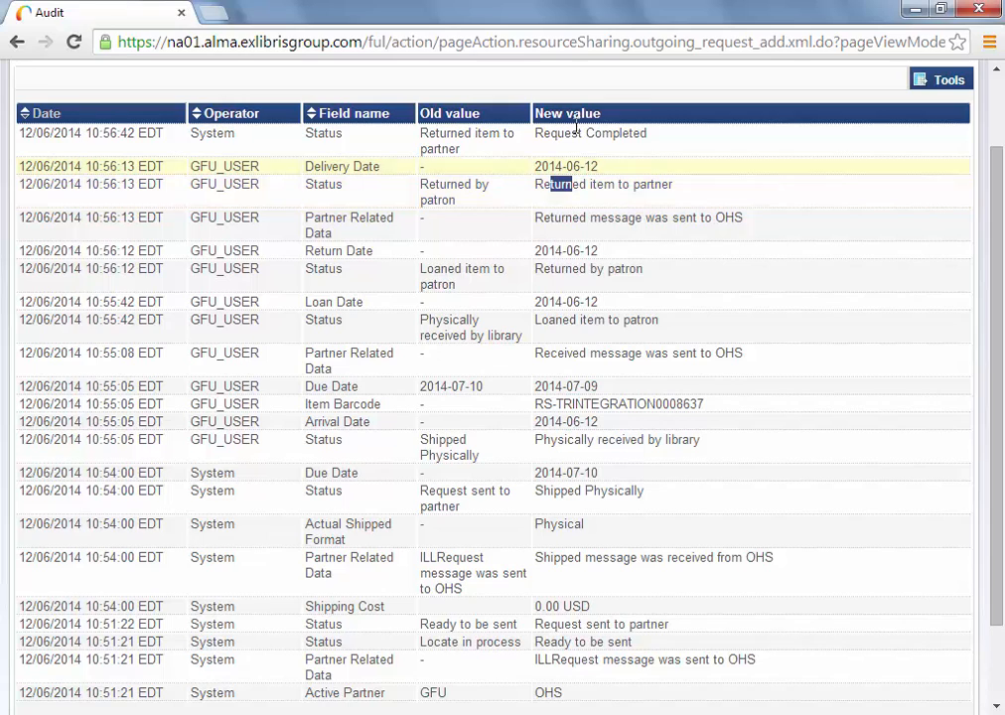
pyautogui.moveTo(562, 135); pyautogui.dragTo(624, 144)
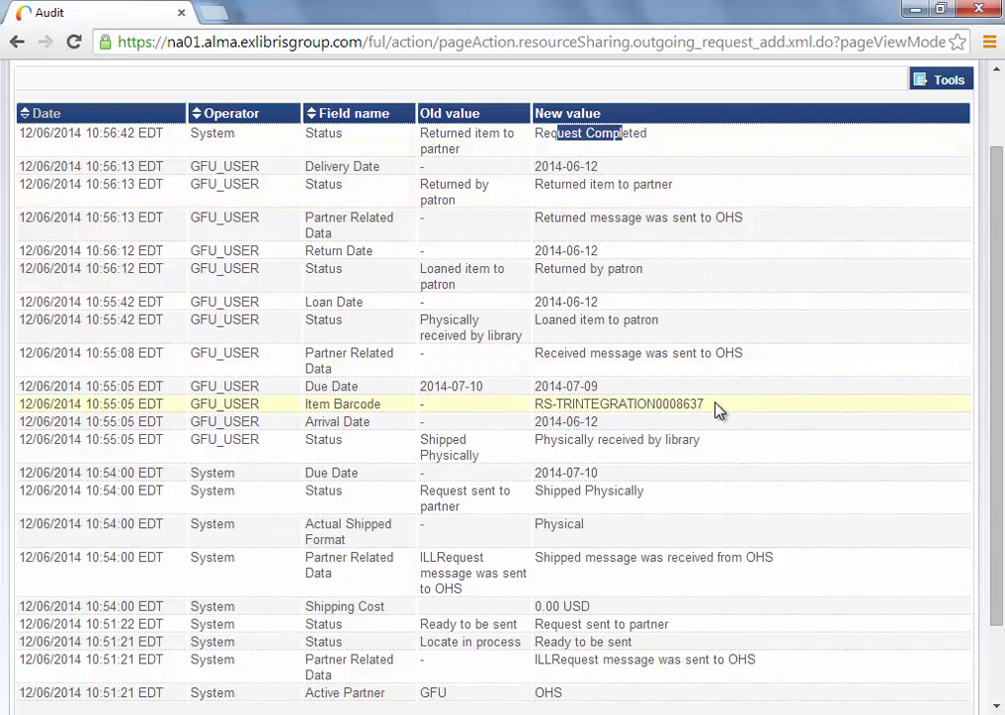